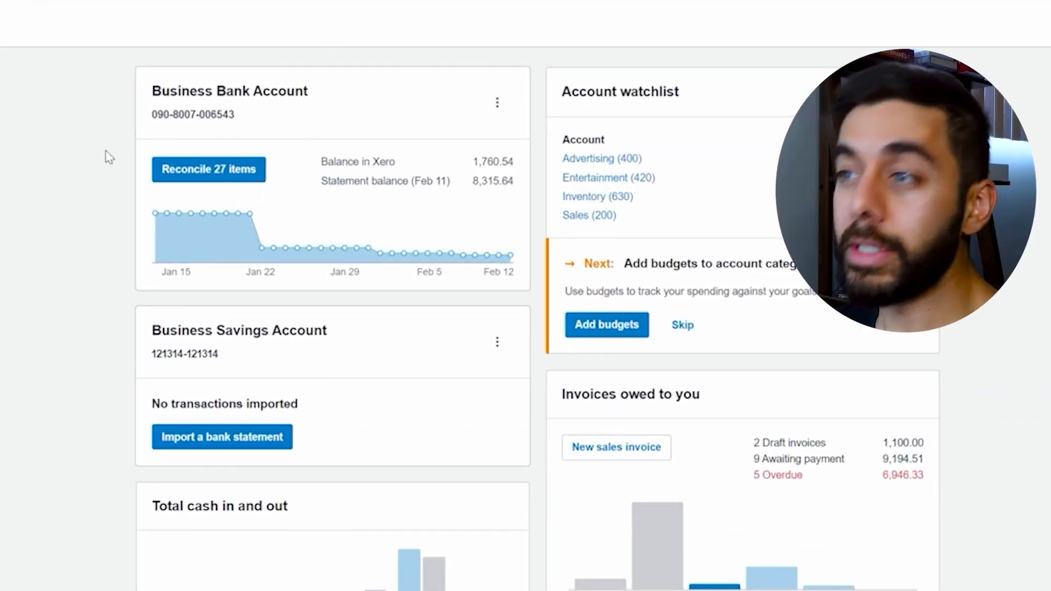
# - Examine the dashboard's bank account, cash in and out, account watchlist, invoices owed and bills to pay widgets
pyautogui.moveTo(231, 218)
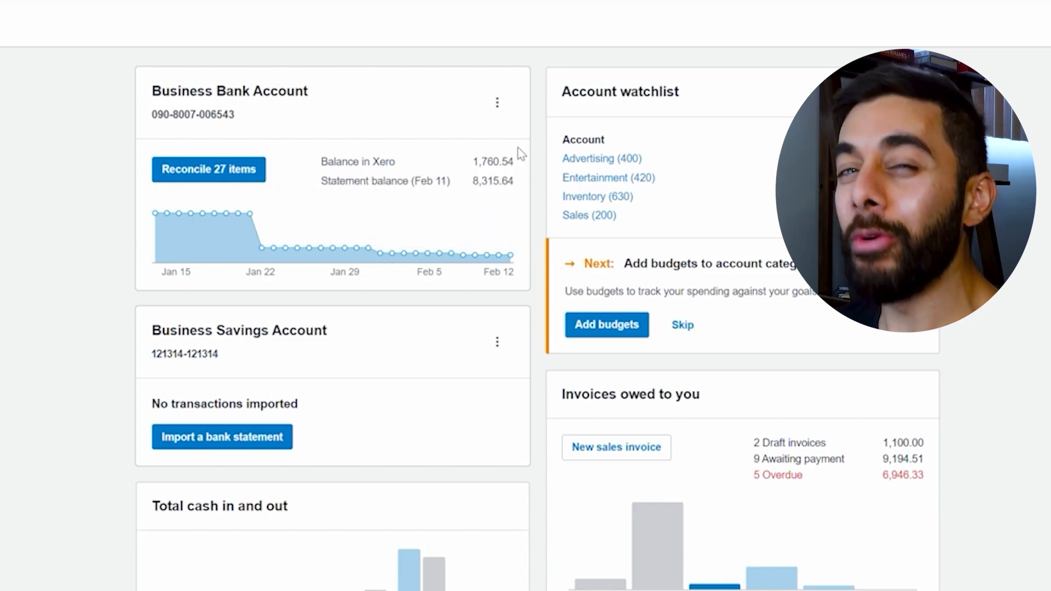
pyautogui.scroll(-1, 408, 303)
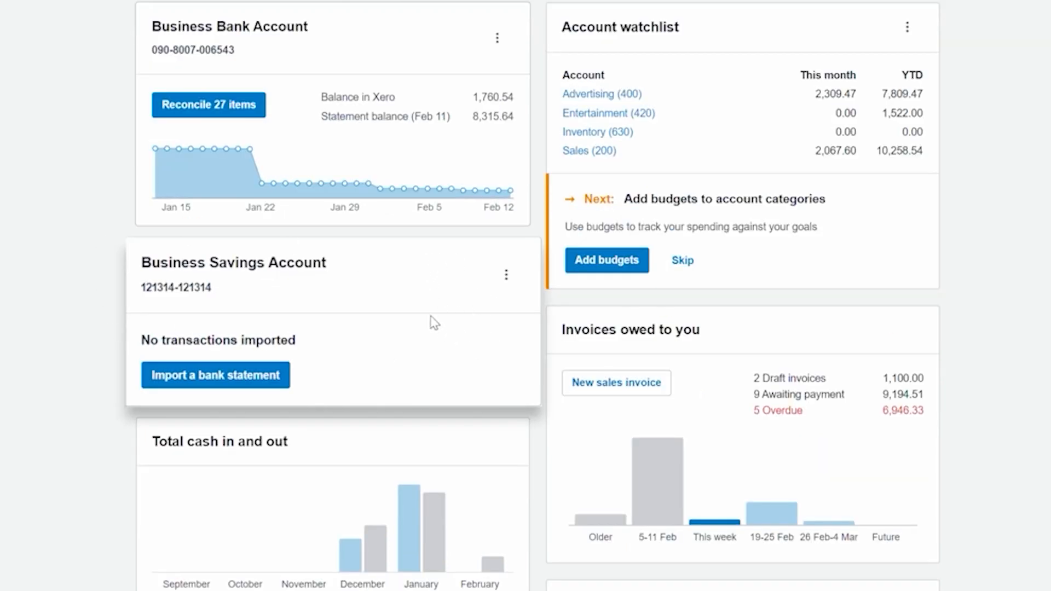
pyautogui.scroll(-2, 400, 314)
pyautogui.moveTo(425, 463)
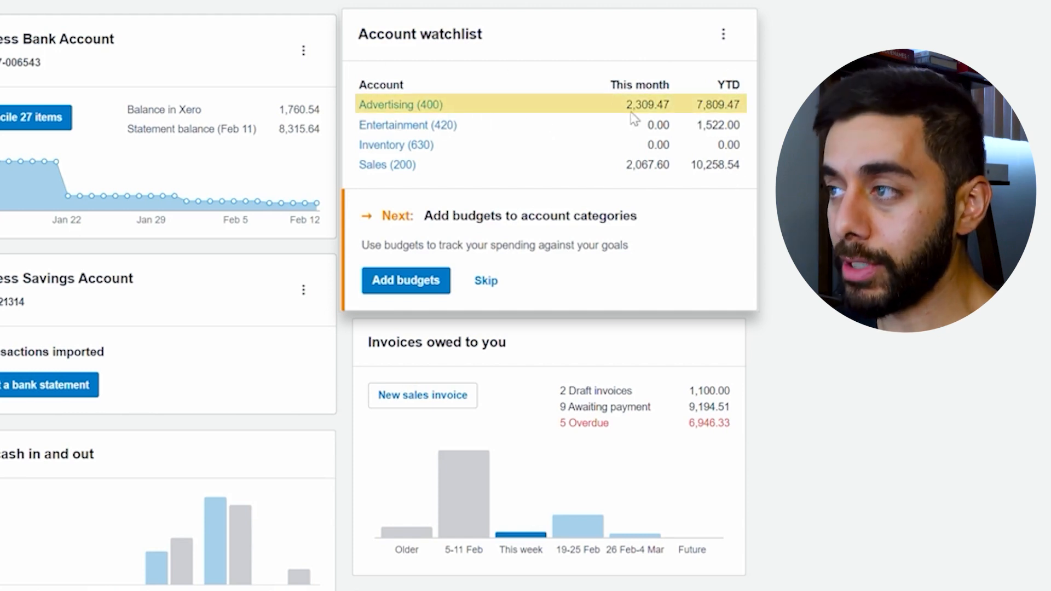
pyautogui.scroll(-2, 750, 467)
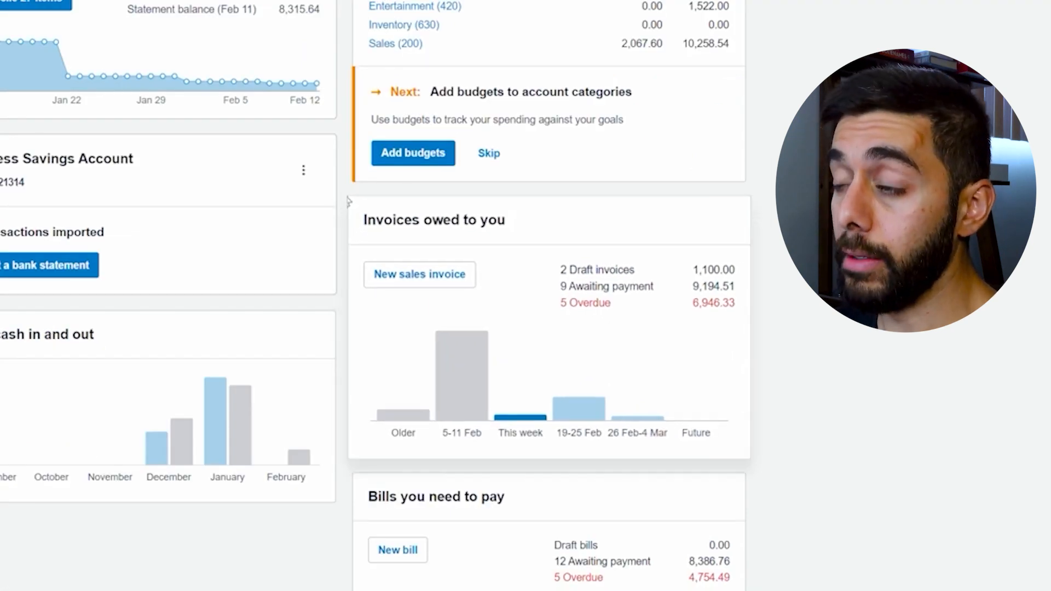
pyautogui.scroll(-4, 345, 274)
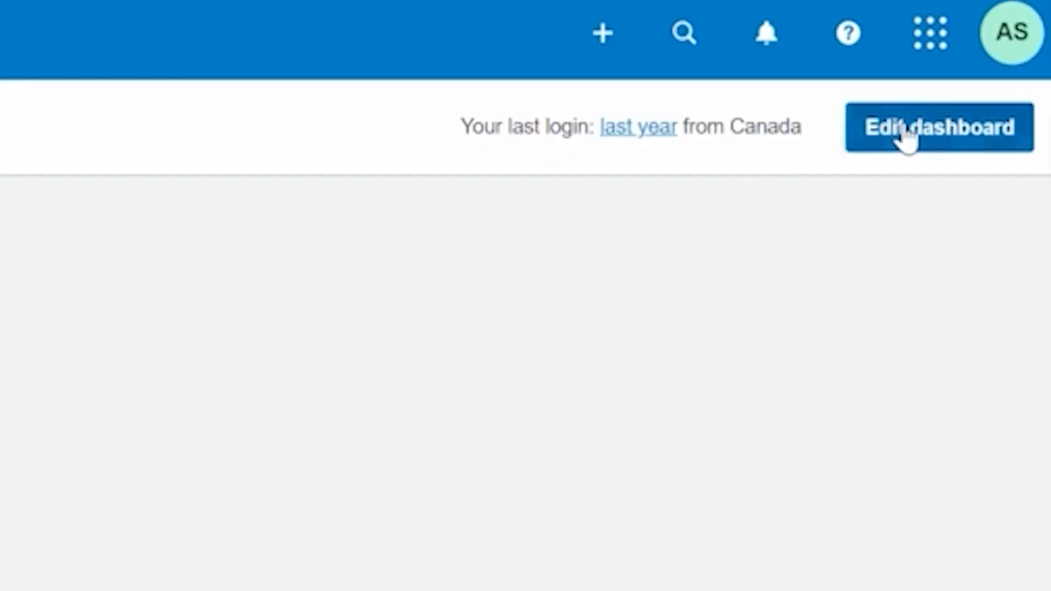
# - Edit the dashboard layout, hiding both bank account widgets and moving the Invoices owed to you widget up
pyautogui.click(906, 135)
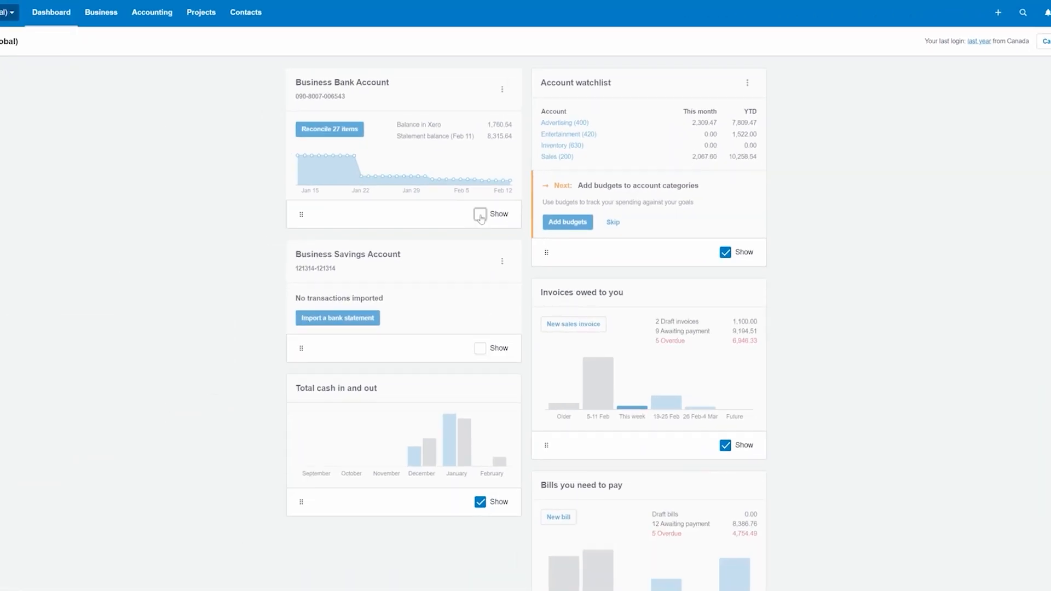
pyautogui.moveTo(551, 446); pyautogui.dragTo(535, 224)
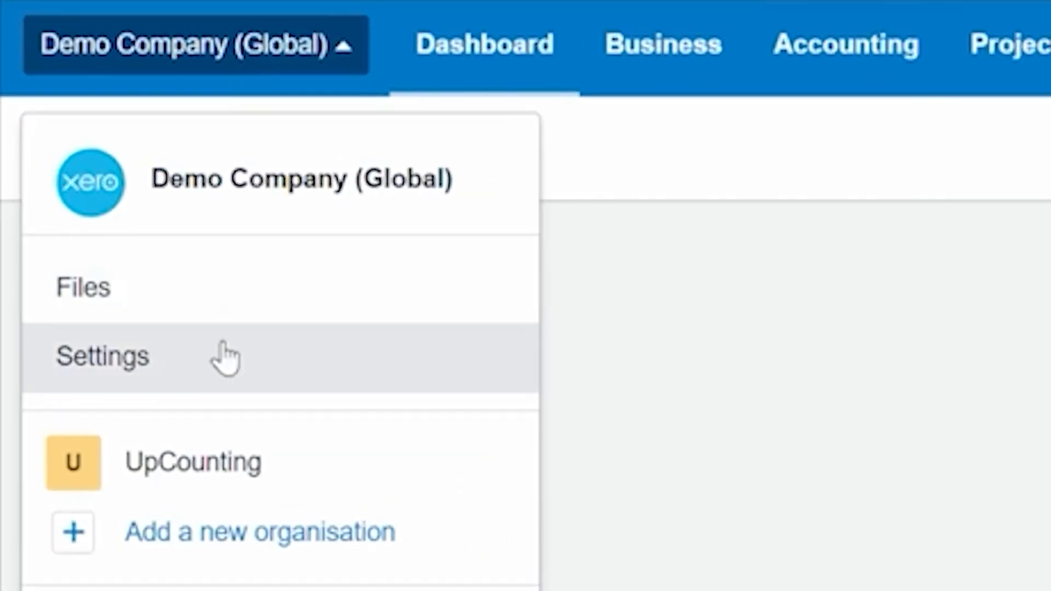
# - Open the organisation details from the organisation settings and examine the basic information and contact details
pyautogui.click(75, 119)
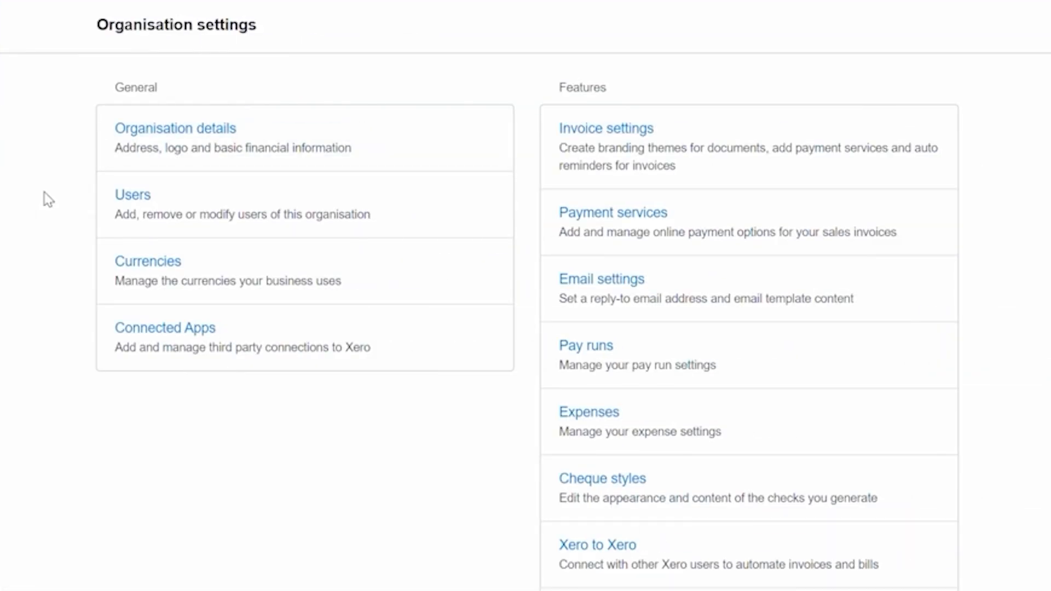
pyautogui.click(167, 158)
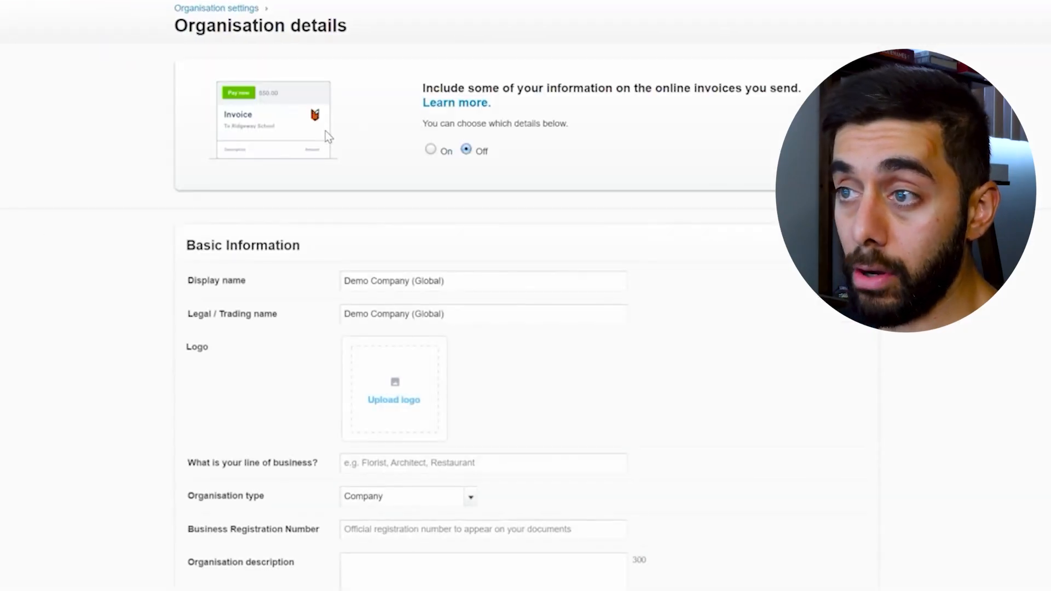
pyautogui.scroll(-1, 305, 245)
pyautogui.scroll(-2, 305, 245)
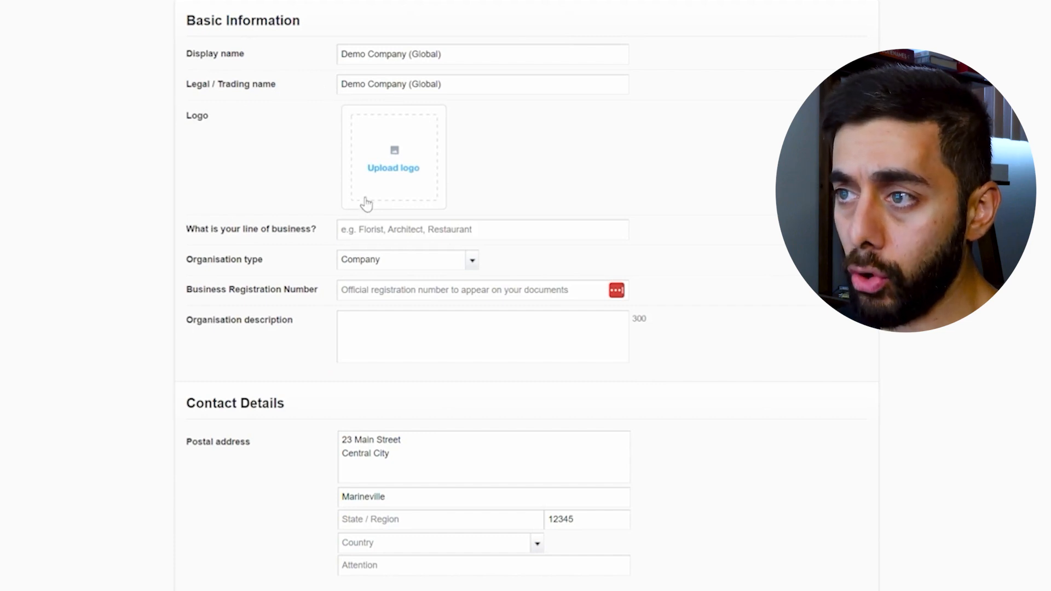
pyautogui.scroll(-1, 230, 215)
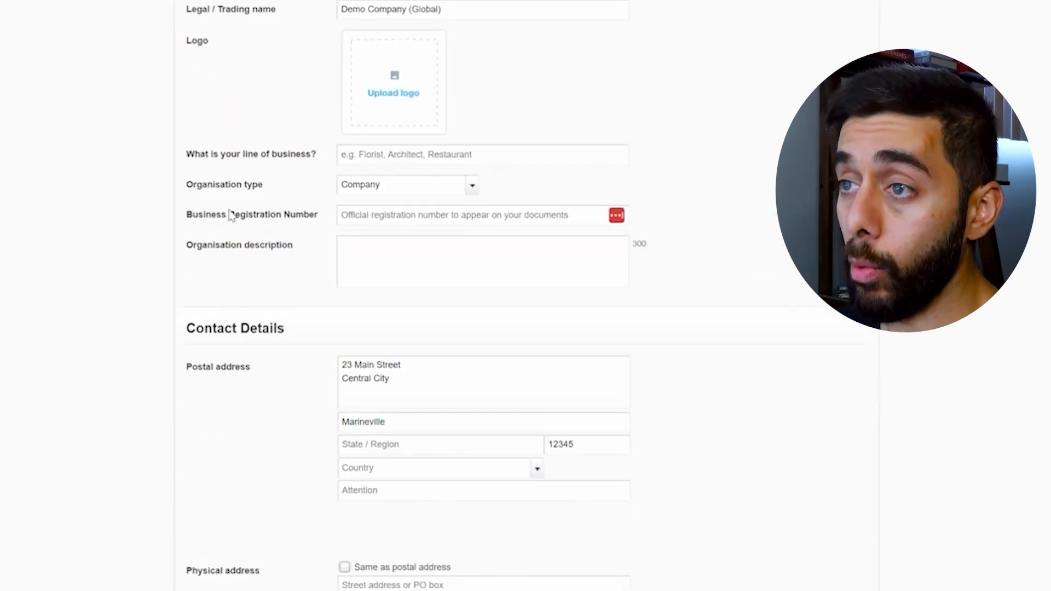
pyautogui.scroll(-2, 345, 175)
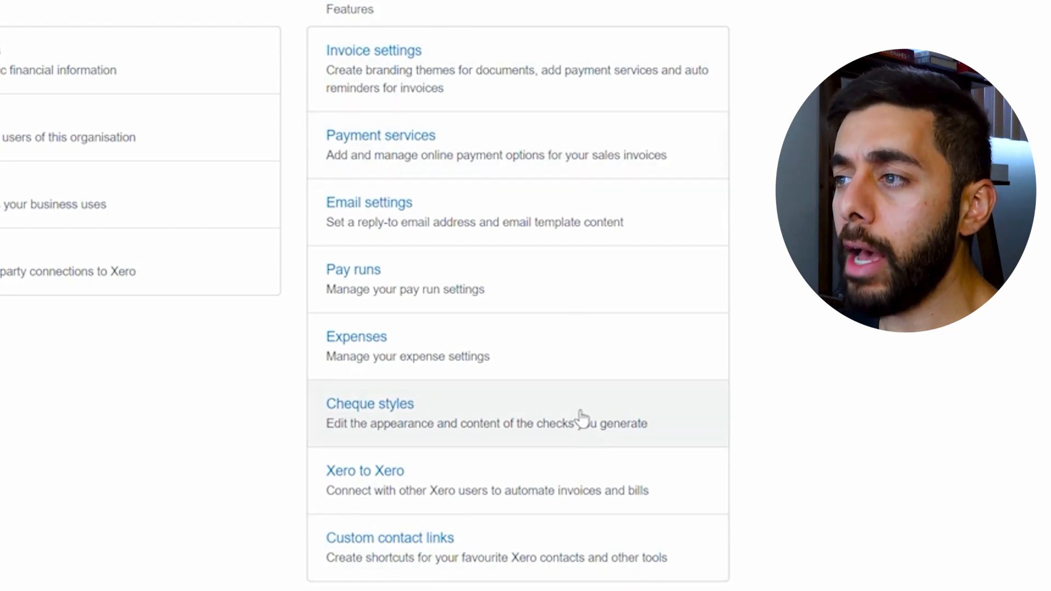
# - Open the invoice settings and examine the Standard and Special Projects branding themes
pyautogui.click(361, 82)
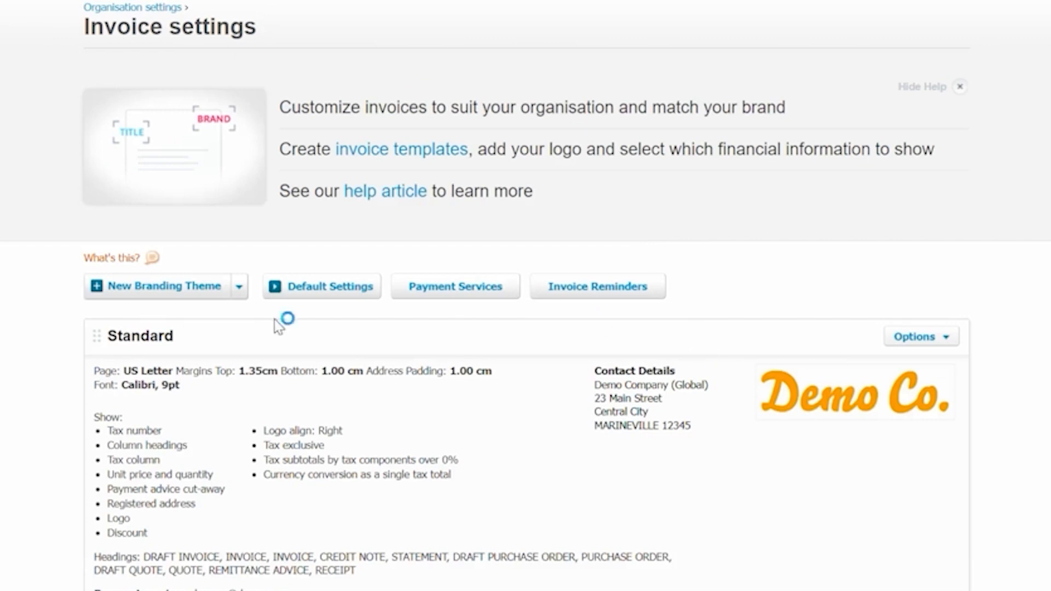
pyautogui.scroll(-5, 48, 188)
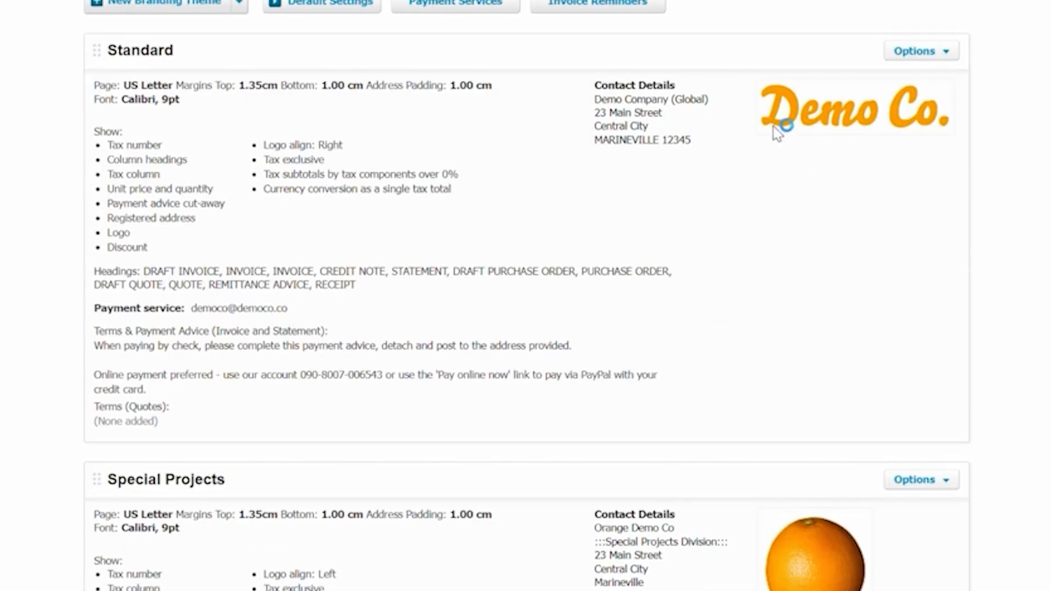
pyautogui.scroll(-2, 769, 452)
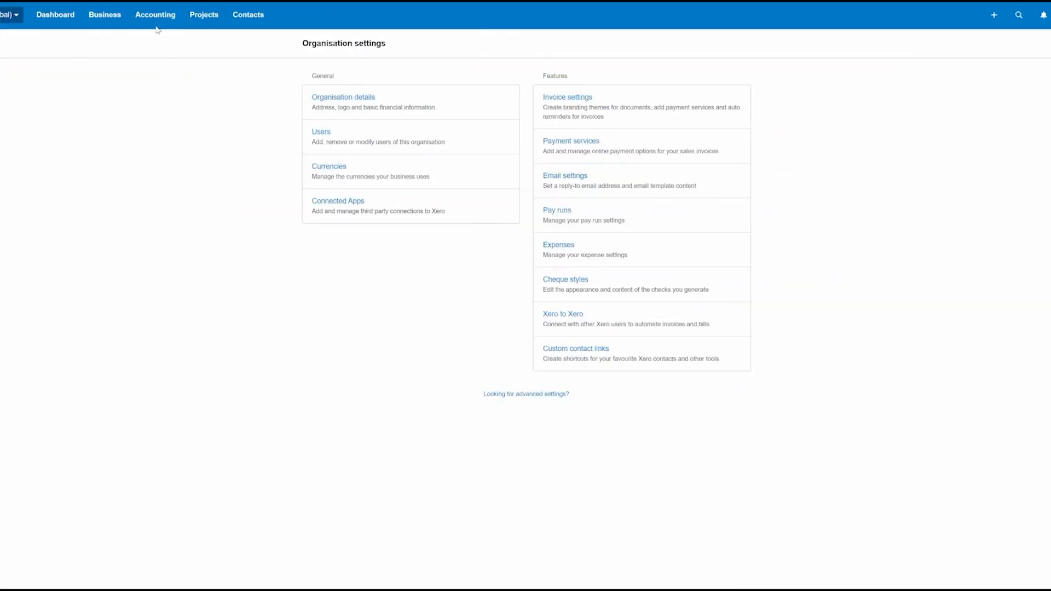
pyautogui.click(156, 15)
pyautogui.click(174, 52)
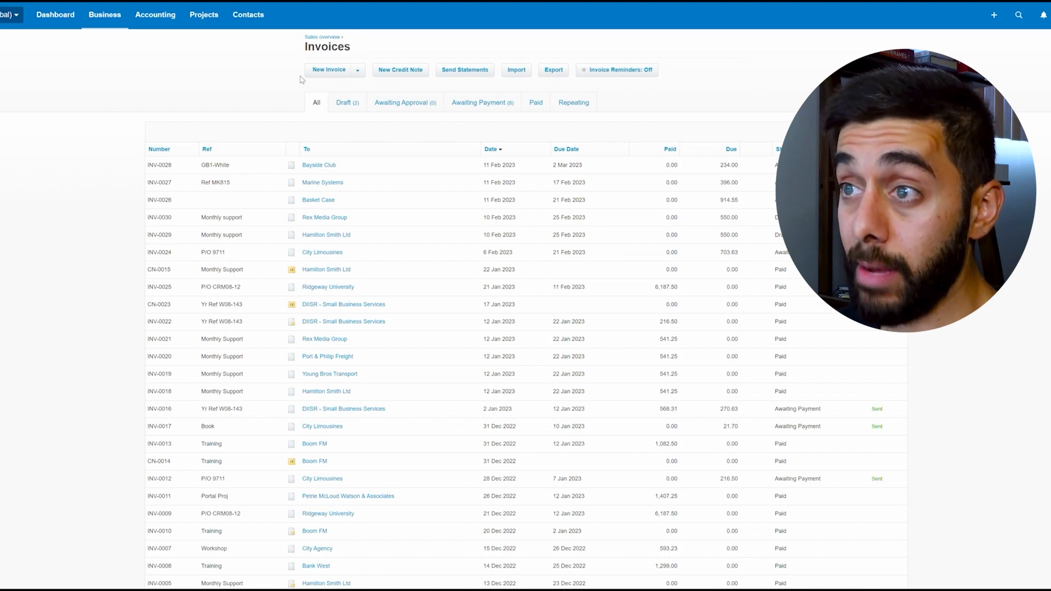
# - Create a new invoice for Coco Cafe with the reference January and check the due date options
pyautogui.click(329, 70)
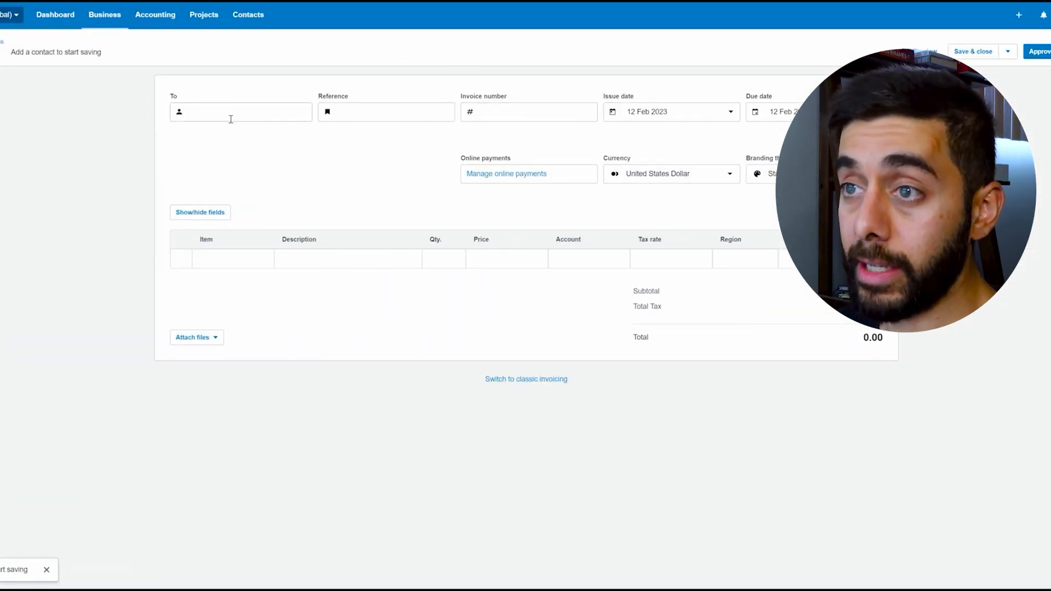
pyautogui.click(206, 114)
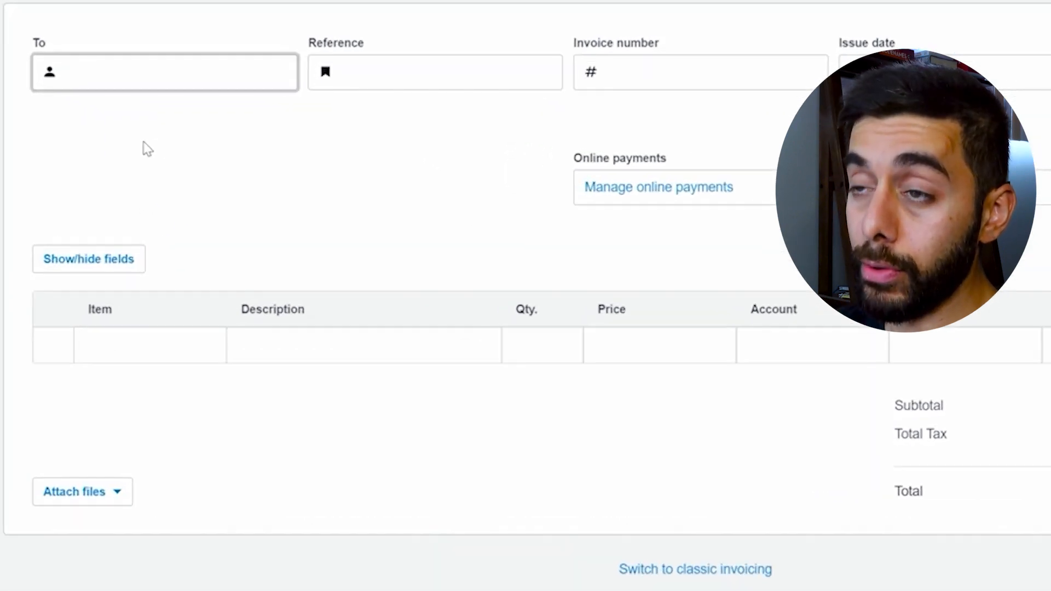
pyautogui.write('coc')
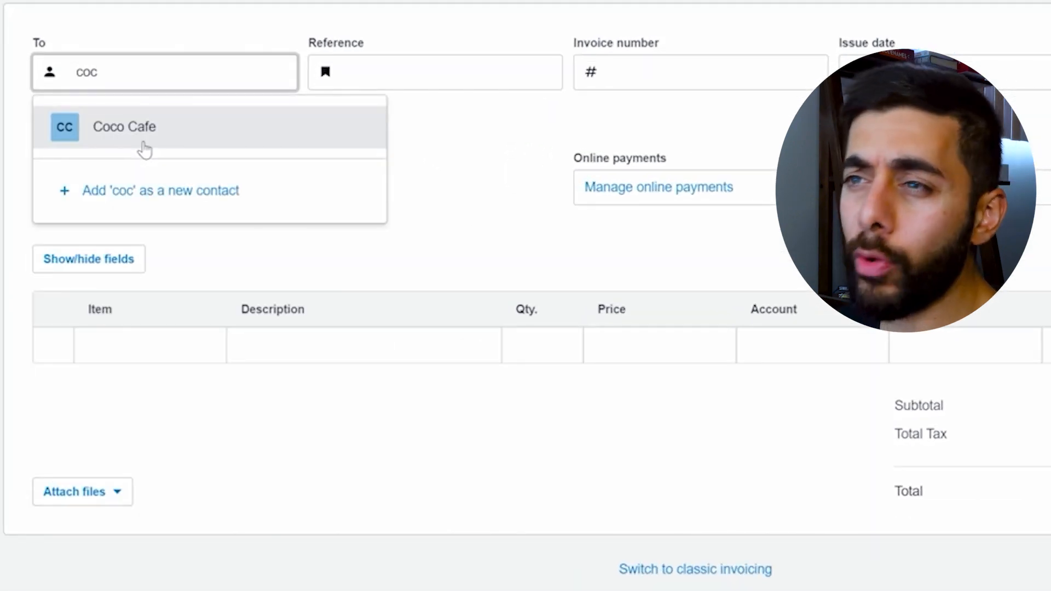
pyautogui.click(145, 149)
pyautogui.press('Tab')
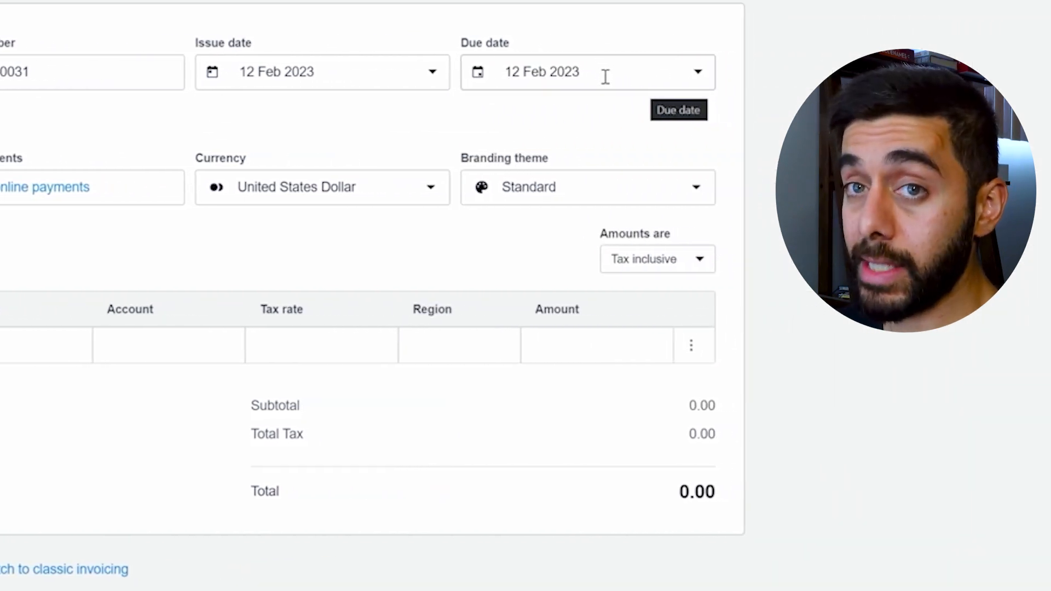
pyautogui.click(606, 76)
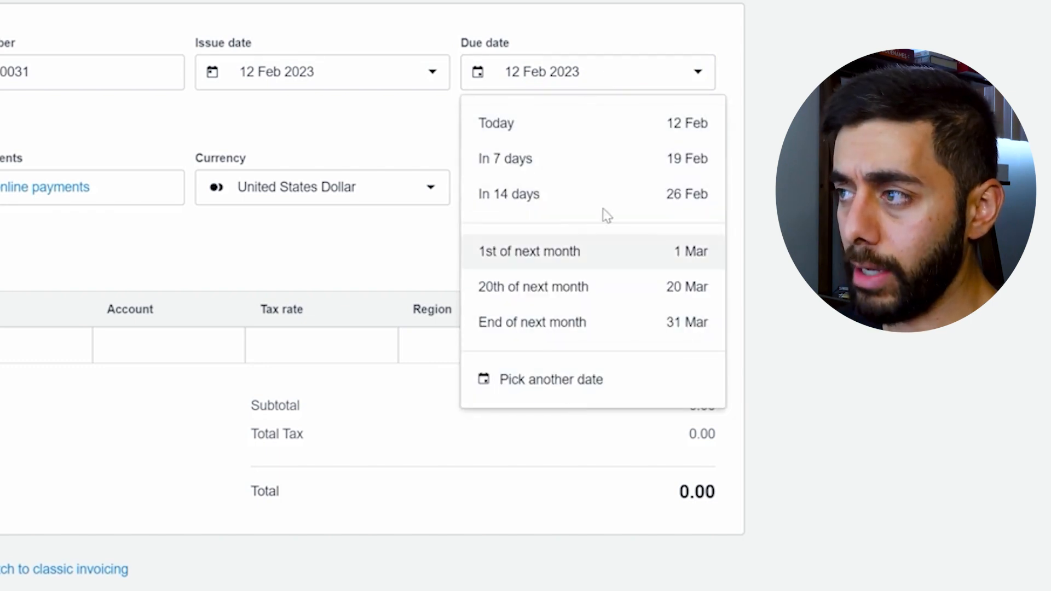
pyautogui.click(611, 417)
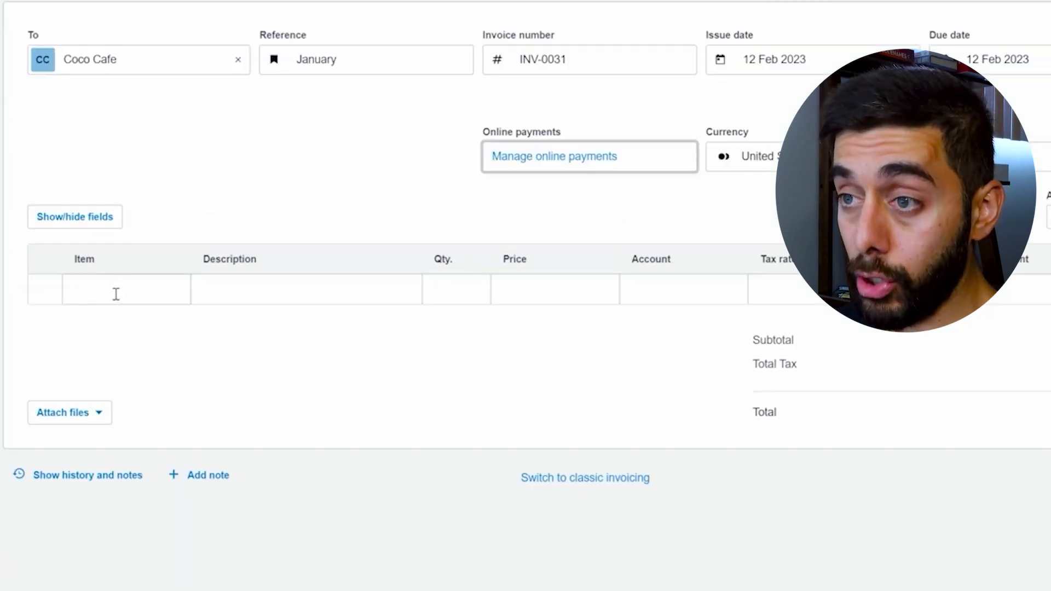
# - Add the item Development work - per hour rate (DevH) to the invoice with quantity 8 and price 190.00
pyautogui.click(116, 294)
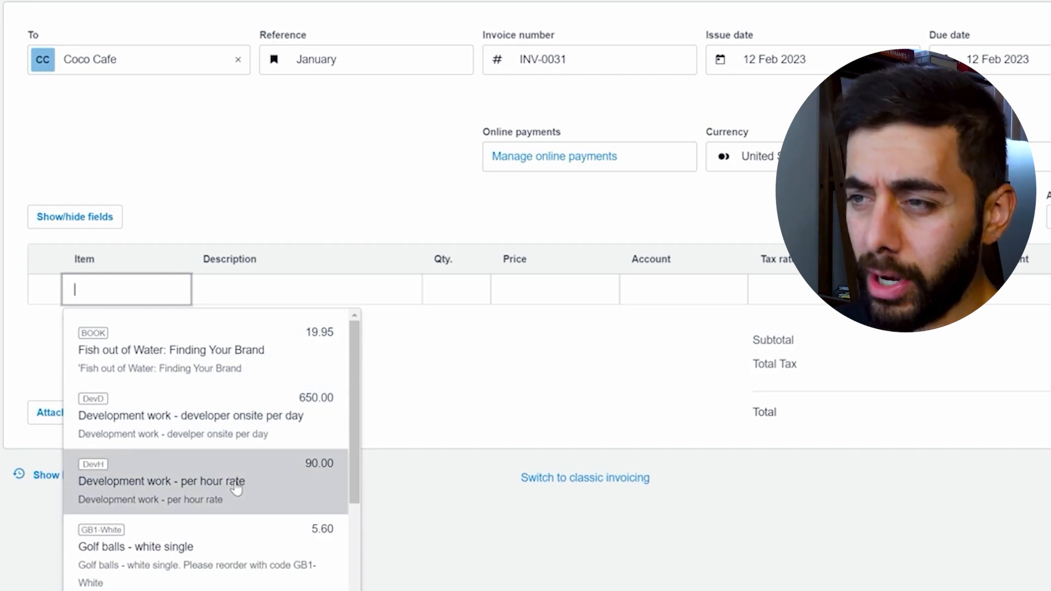
pyautogui.click(237, 485)
pyautogui.click(447, 337)
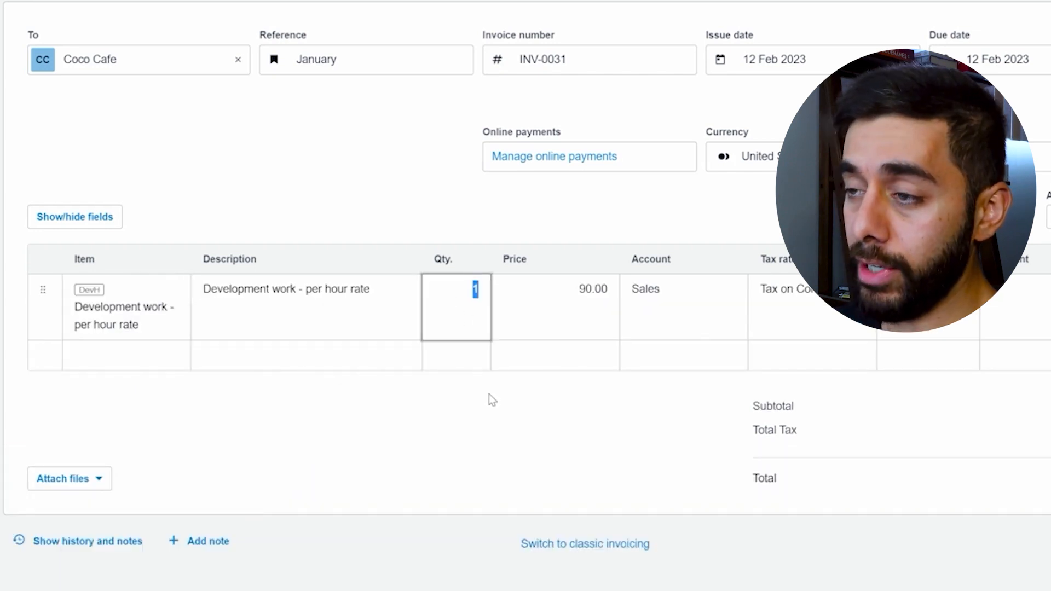
pyautogui.press('Tab')
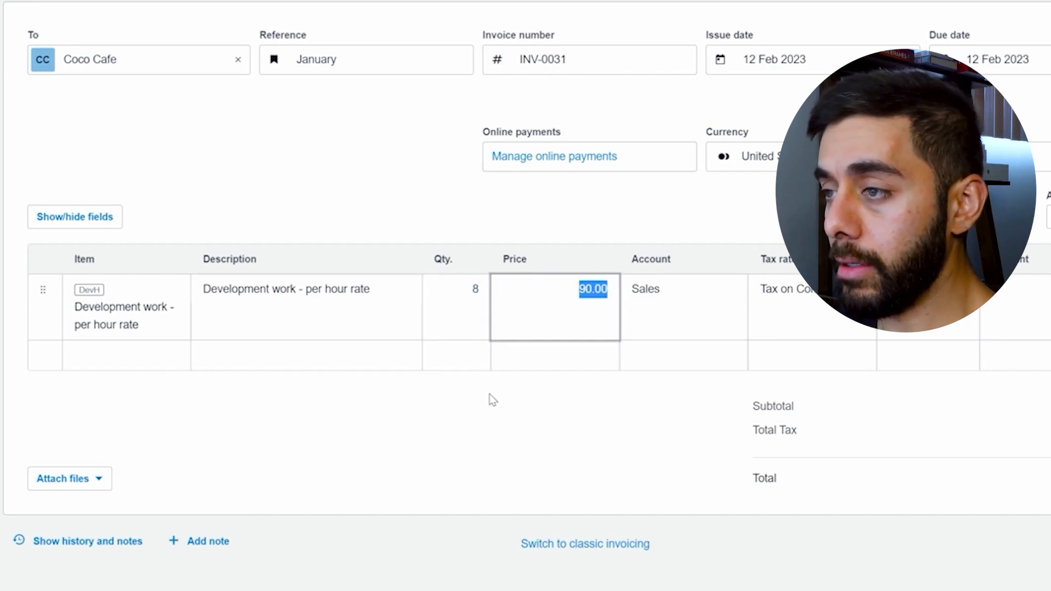
pyautogui.press('Left')
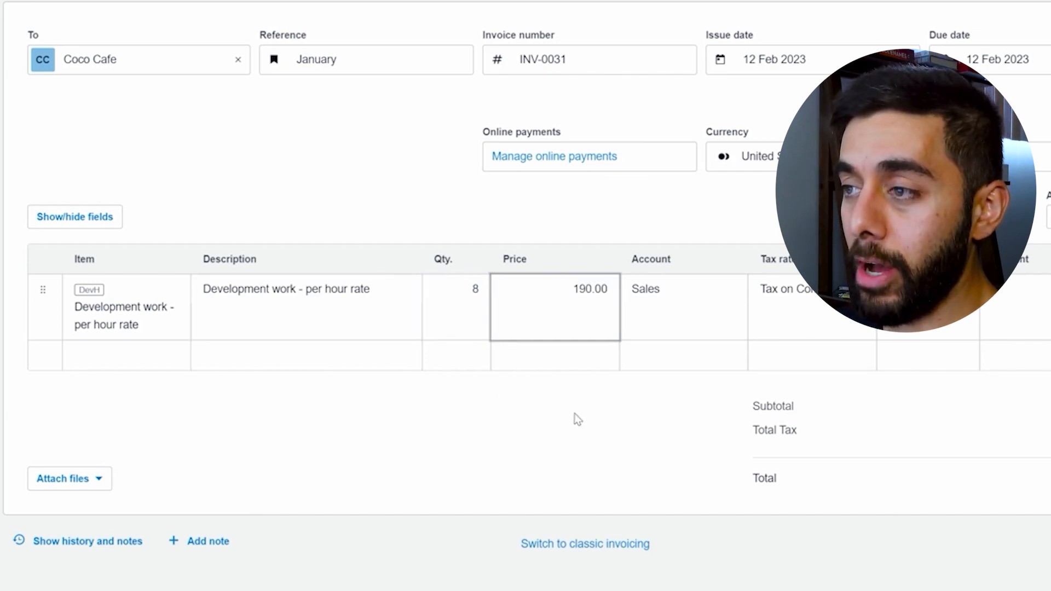
pyautogui.click(577, 419)
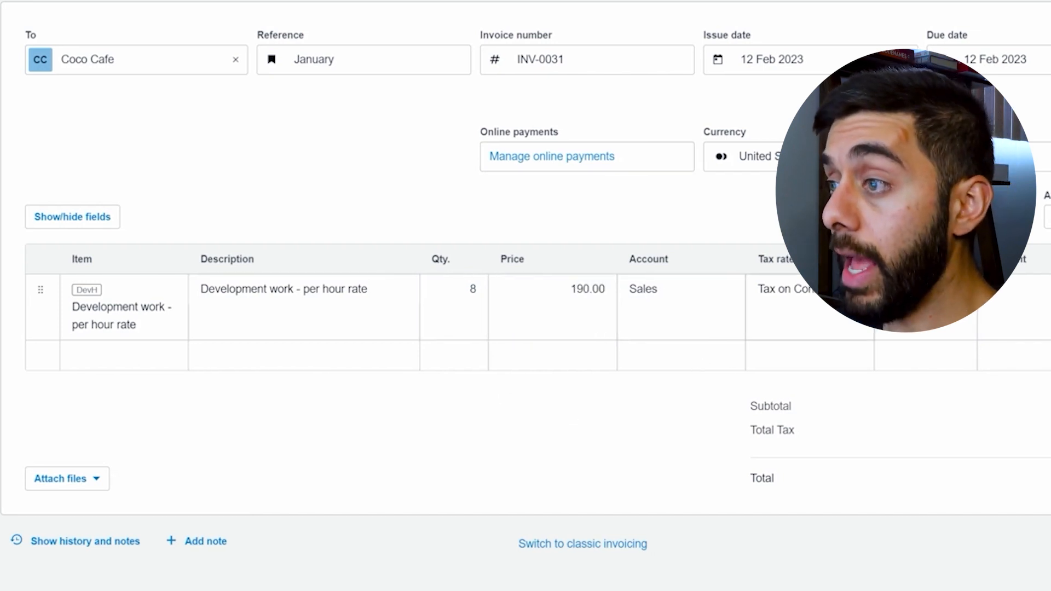
# - Check the line item's tax rate options, then preview and approve the Coco Cafe invoice
pyautogui.click(649, 292)
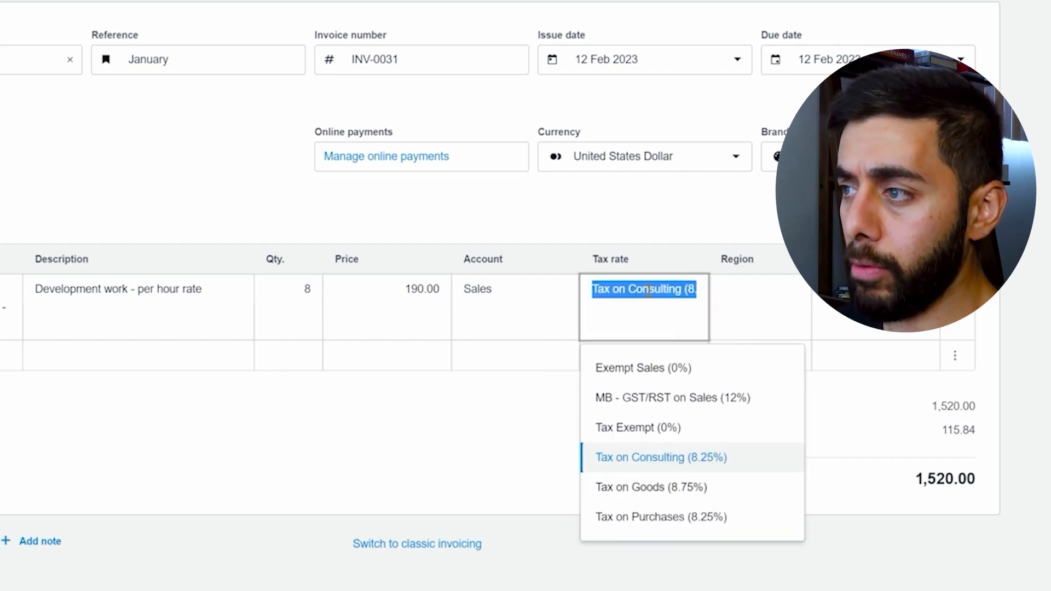
pyautogui.click(884, 333)
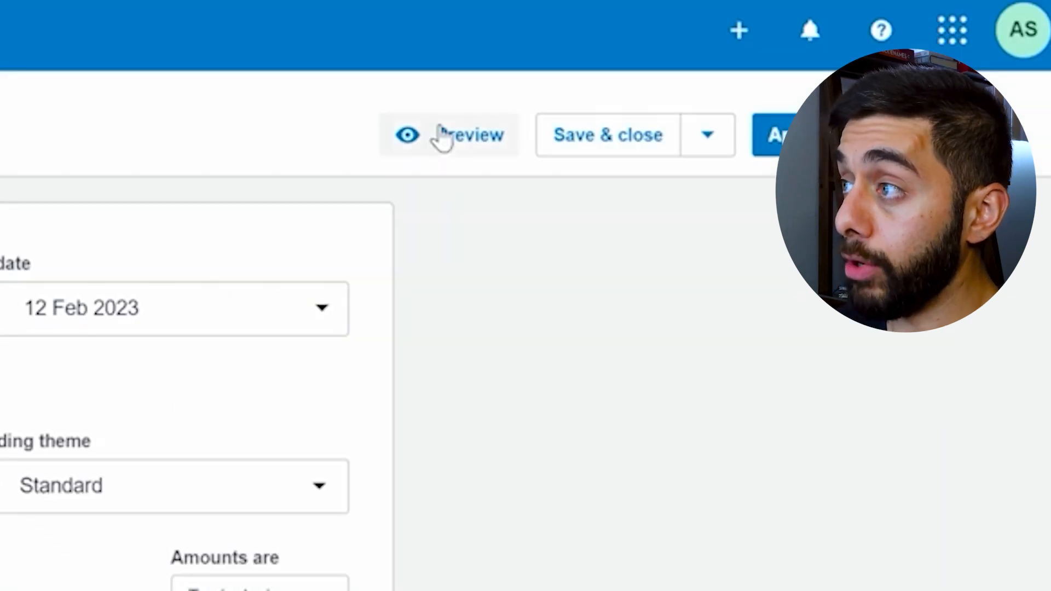
pyautogui.click(436, 136)
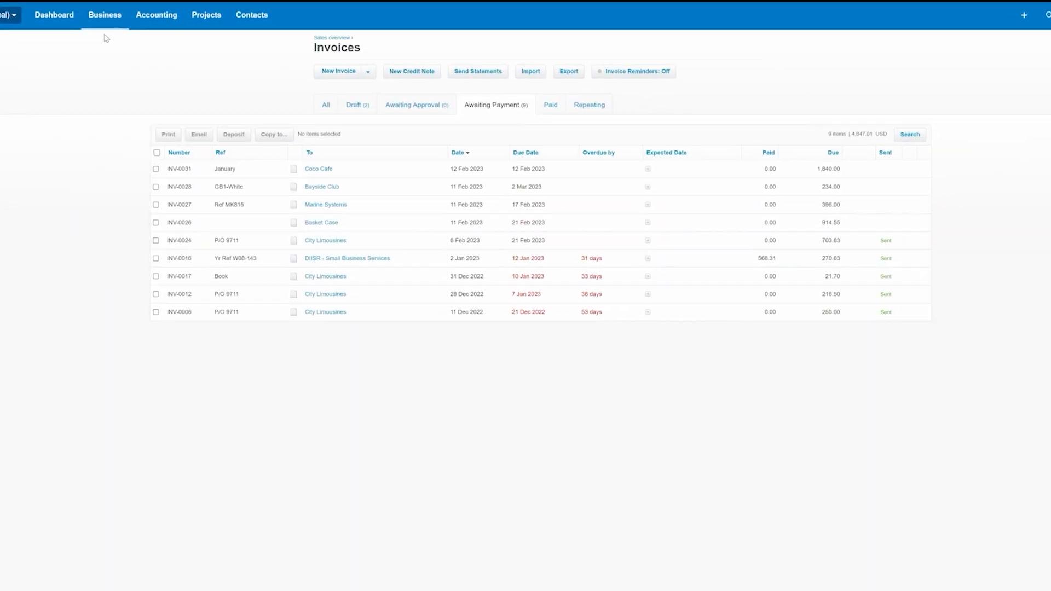
# - Create a new bill from Hamilton Smith Ltd with due date 28 Feb 2023 and reference HS-0045
pyautogui.click(110, 20)
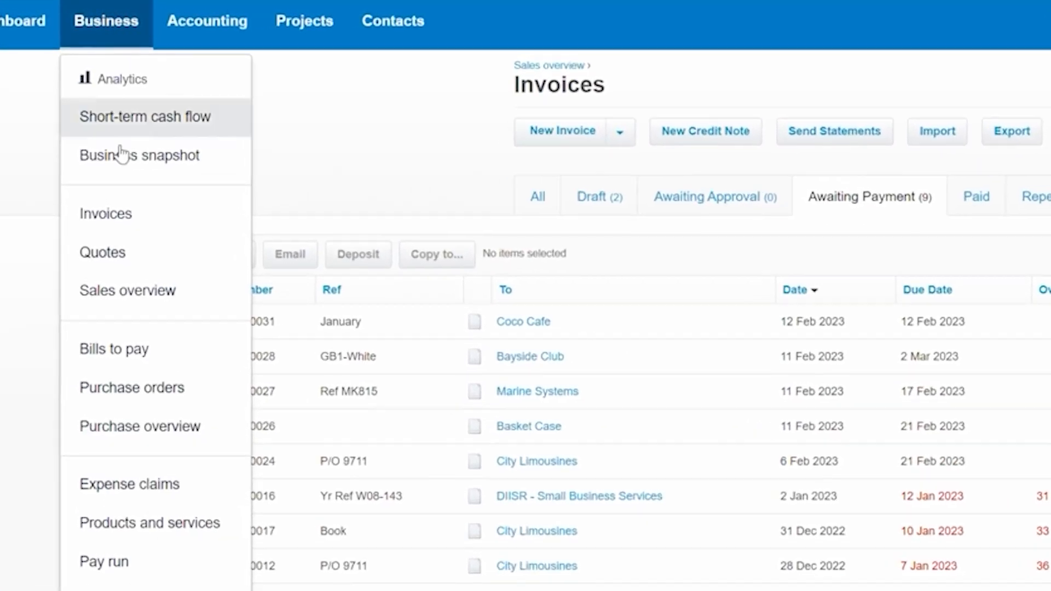
pyautogui.click(132, 355)
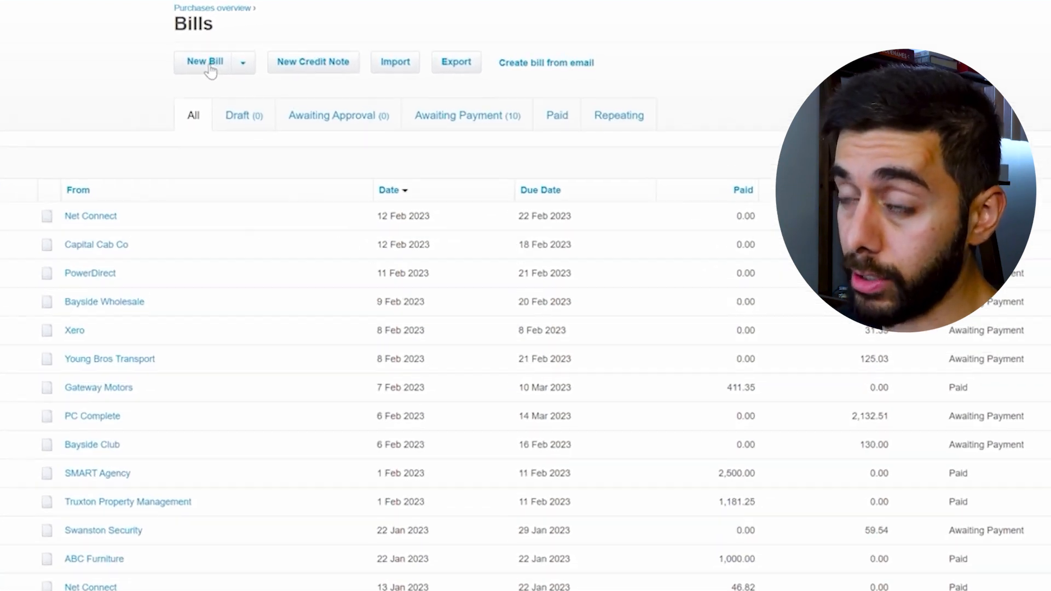
pyautogui.click(215, 45)
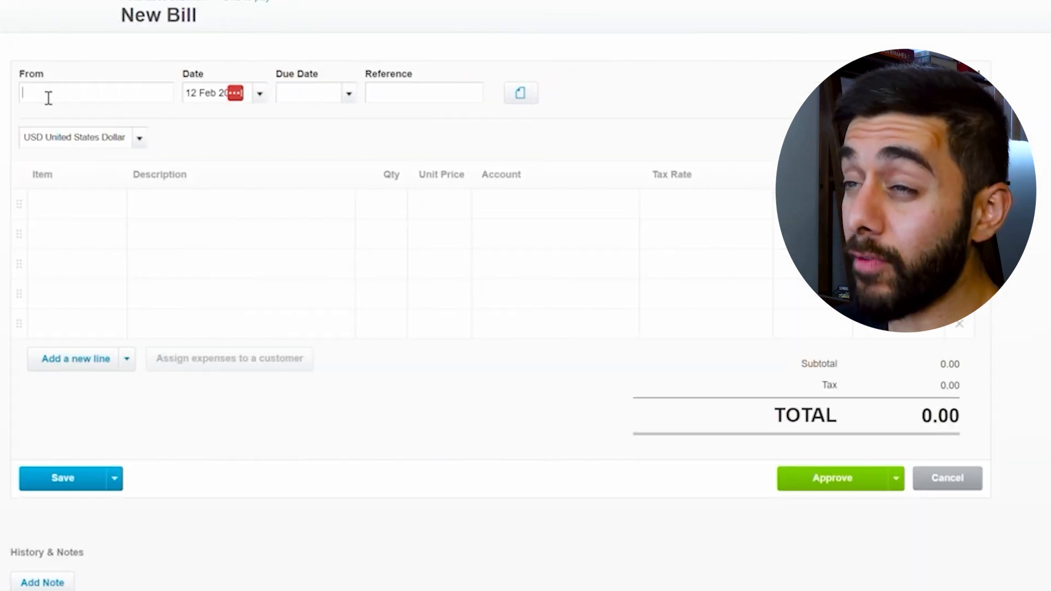
pyautogui.write('h')
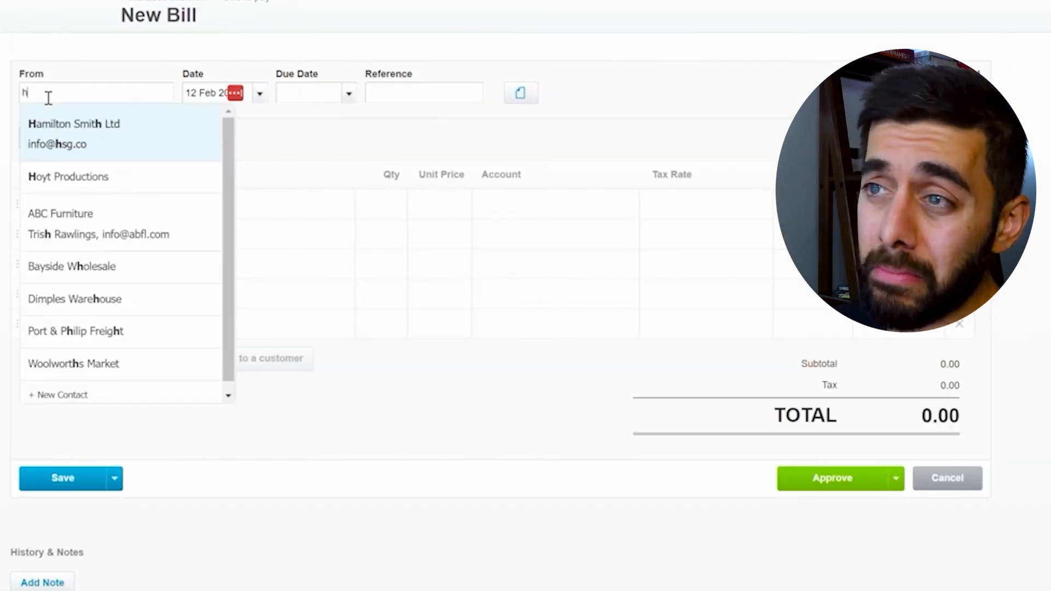
pyautogui.click(100, 134)
pyautogui.click(337, 100)
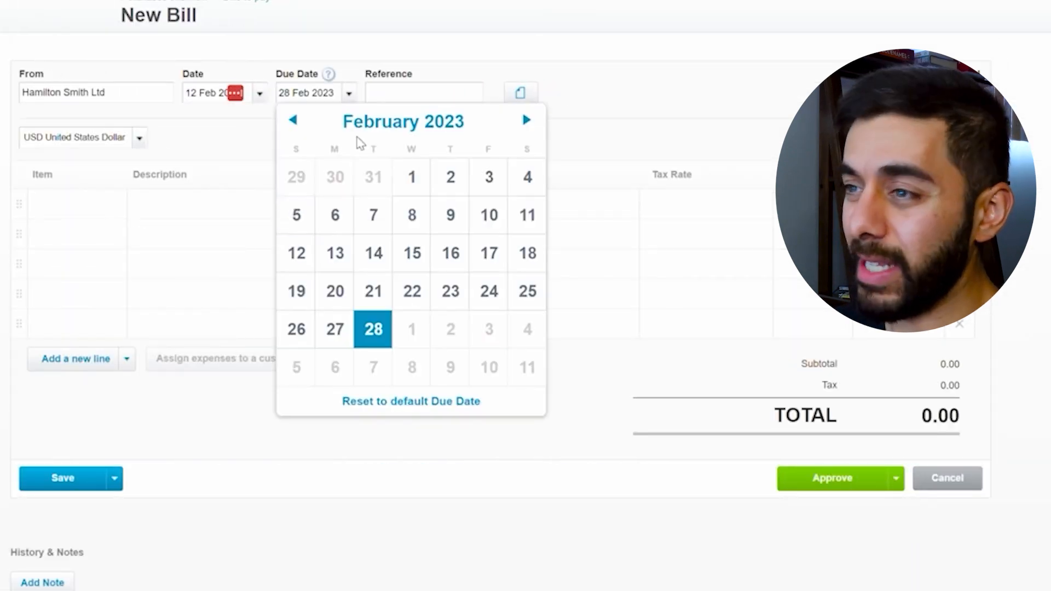
pyautogui.click(374, 330)
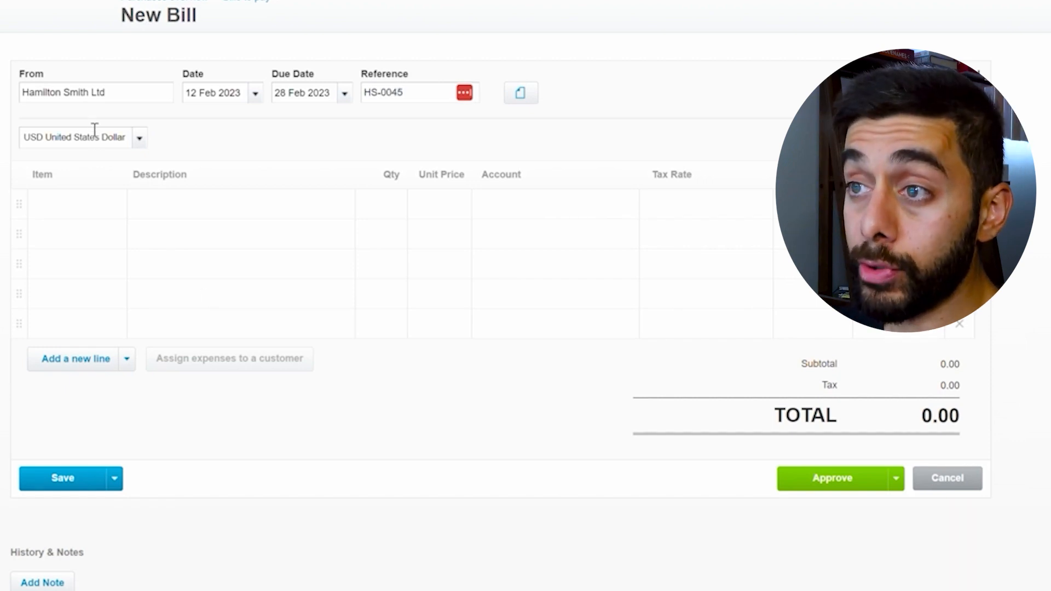
# - Add the item BOOK: Fish out of Water: Finding Your Brand to the bill with quantity 3
pyautogui.click(65, 216)
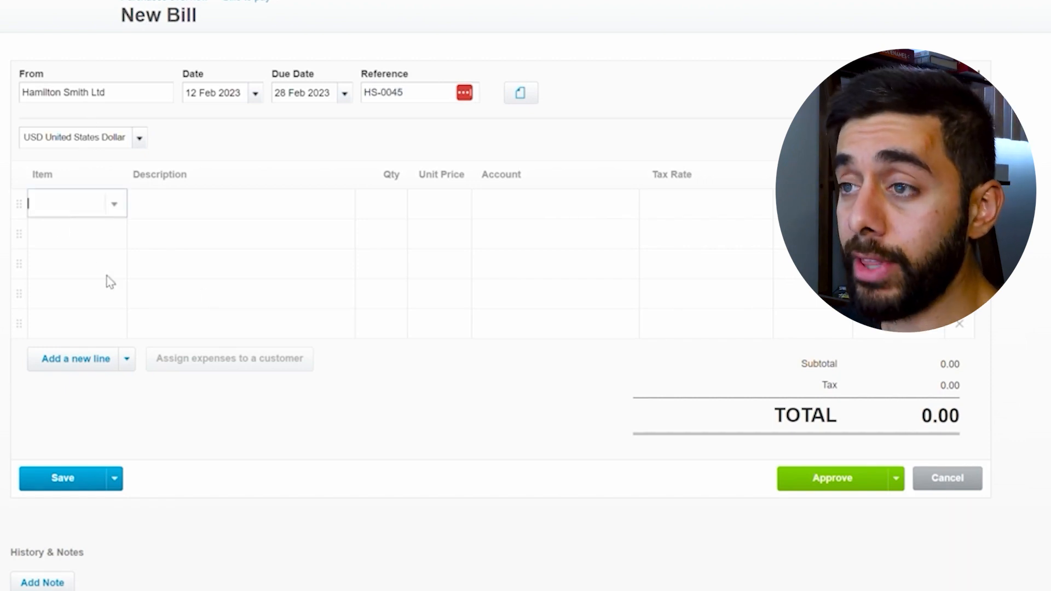
pyautogui.click(112, 204)
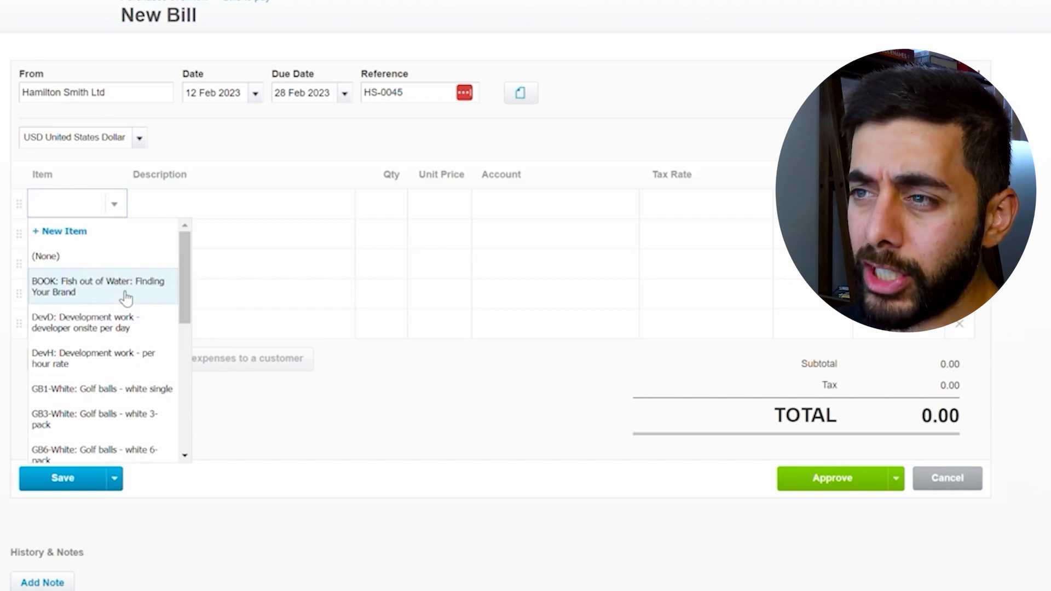
pyautogui.click(126, 297)
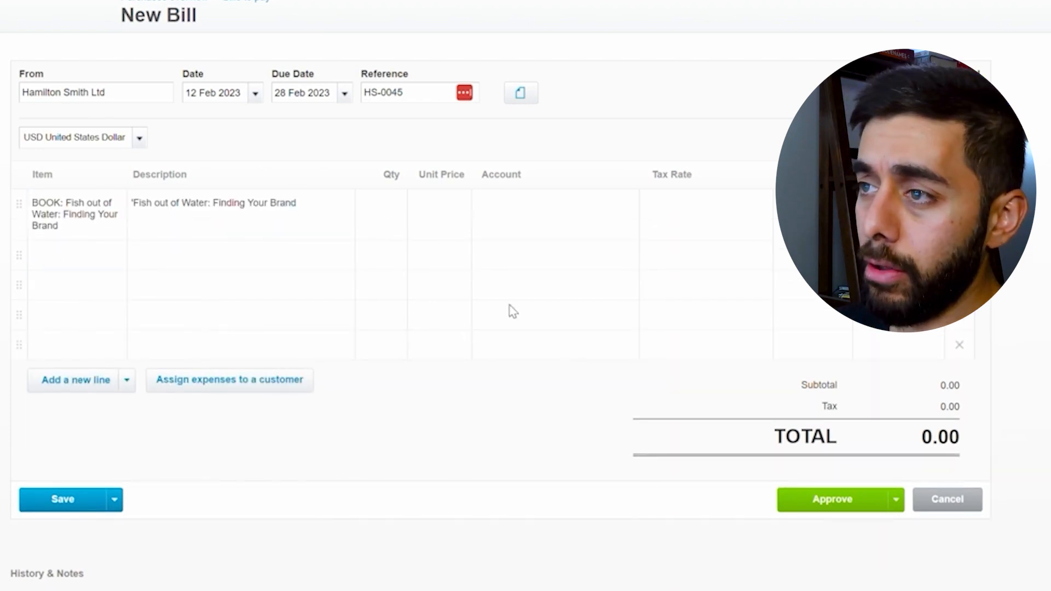
pyautogui.click(375, 206)
pyautogui.write('3')
pyautogui.click(392, 433)
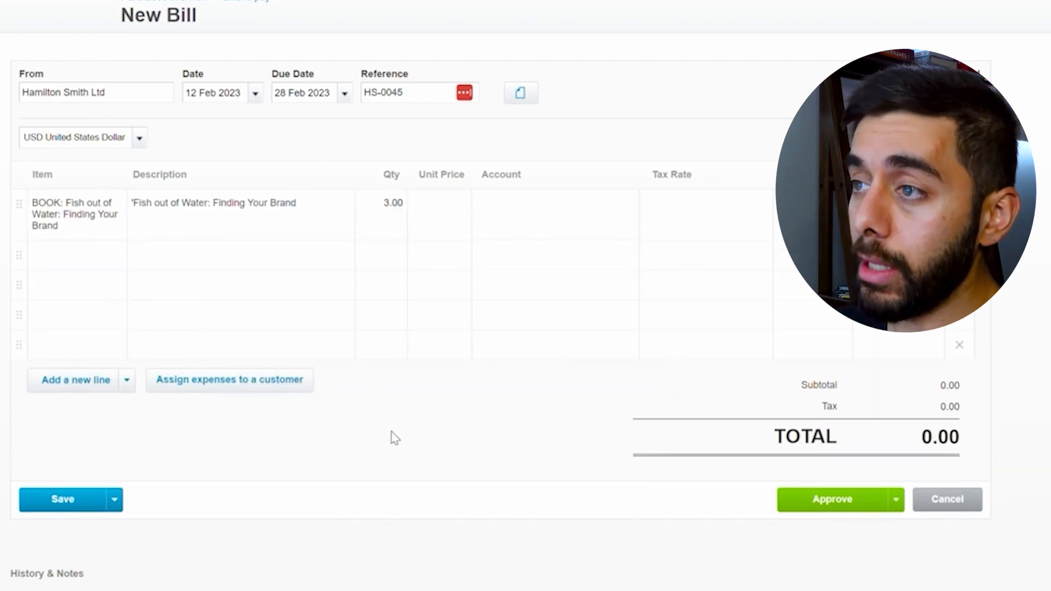
# - Set the book line's unit price to 5.00 and assign it to the 400 - Advertising account
pyautogui.click(426, 205)
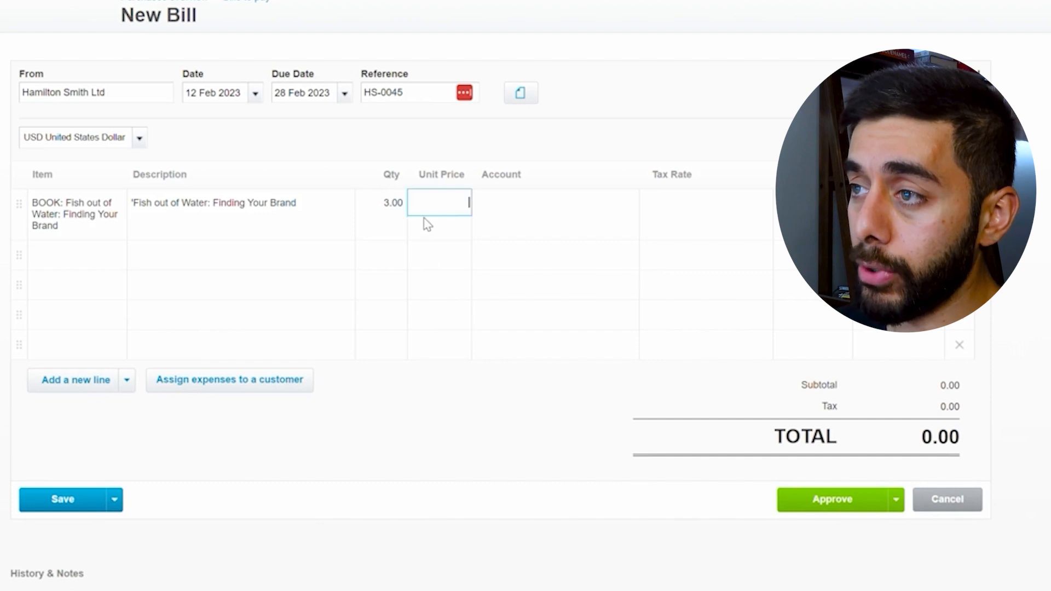
pyautogui.click(493, 394)
pyautogui.click(512, 229)
pyautogui.click(627, 205)
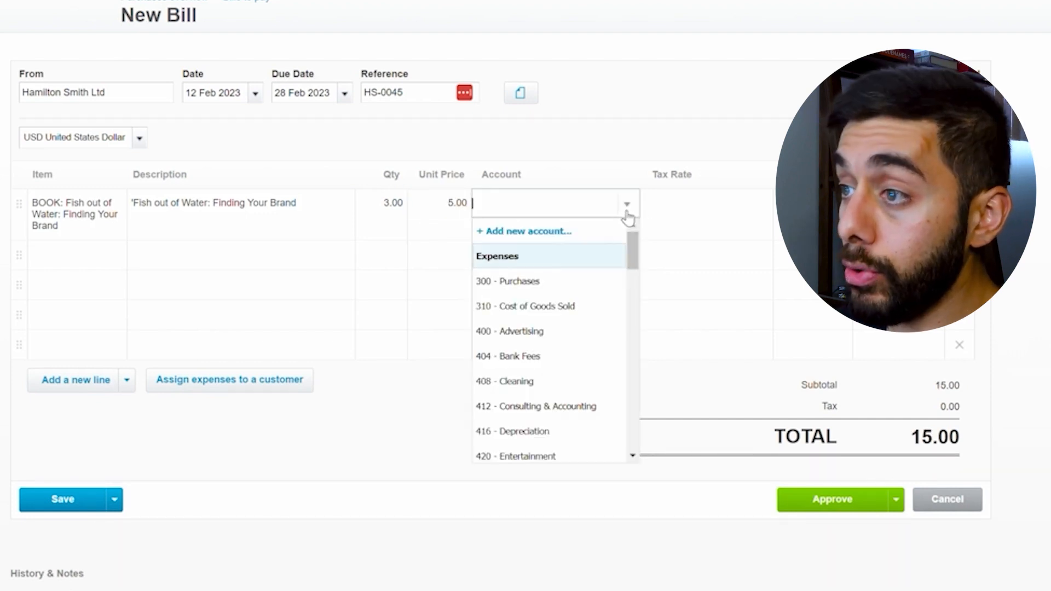
pyautogui.click(539, 335)
pyautogui.click(507, 437)
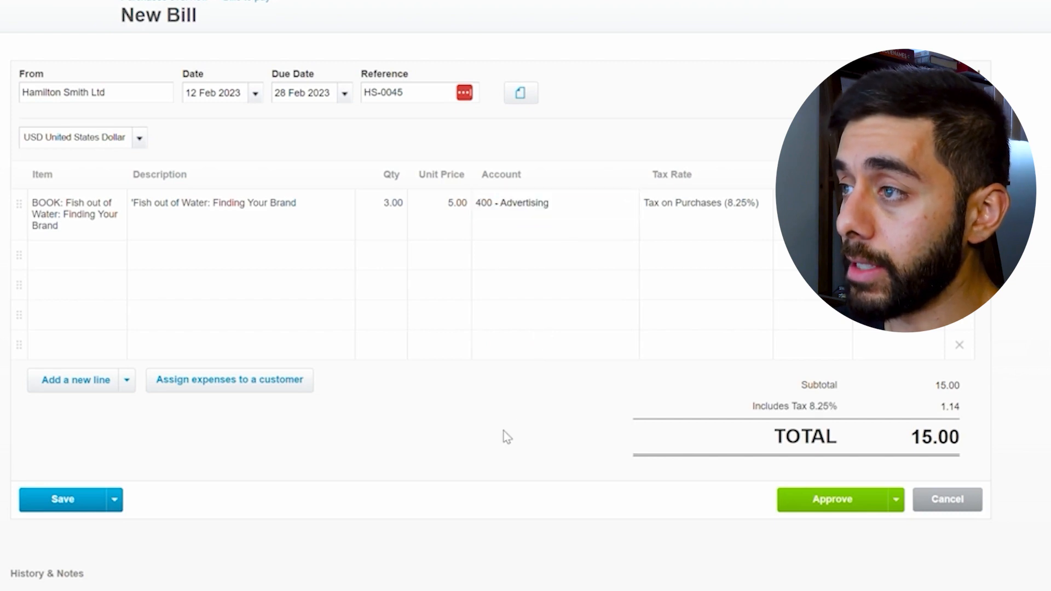
# - Set the book line's tax rate to Tax Exempt and approve the bill
pyautogui.click(701, 204)
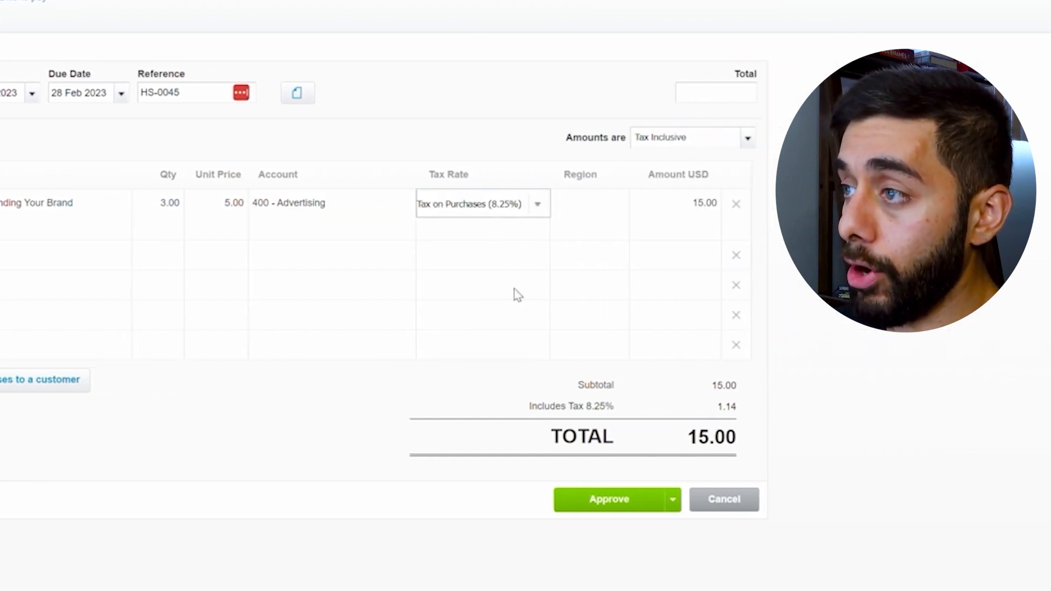
pyautogui.click(769, 212)
pyautogui.click(500, 301)
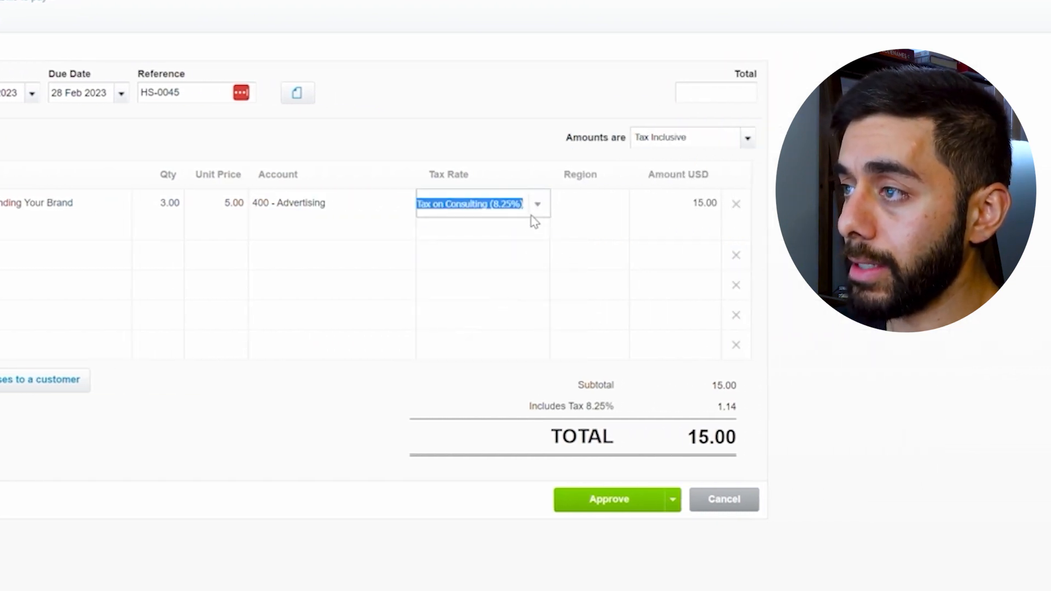
pyautogui.click(535, 218)
pyautogui.click(493, 277)
pyautogui.click(605, 257)
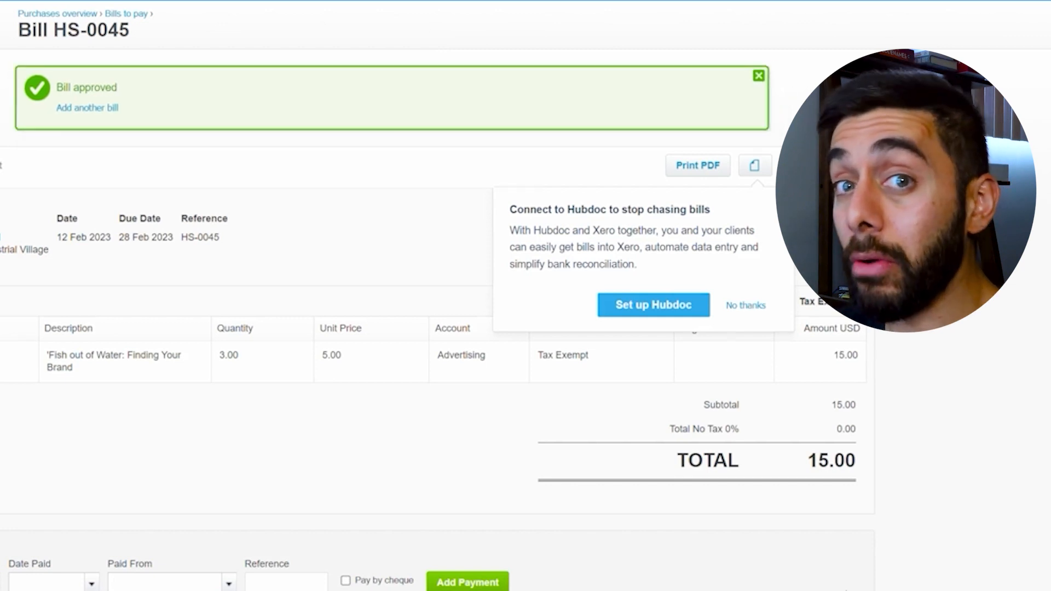
# - Open the accounting reports list and examine the available reports, from financial performance to taxes and balances
pyautogui.click(213, 29)
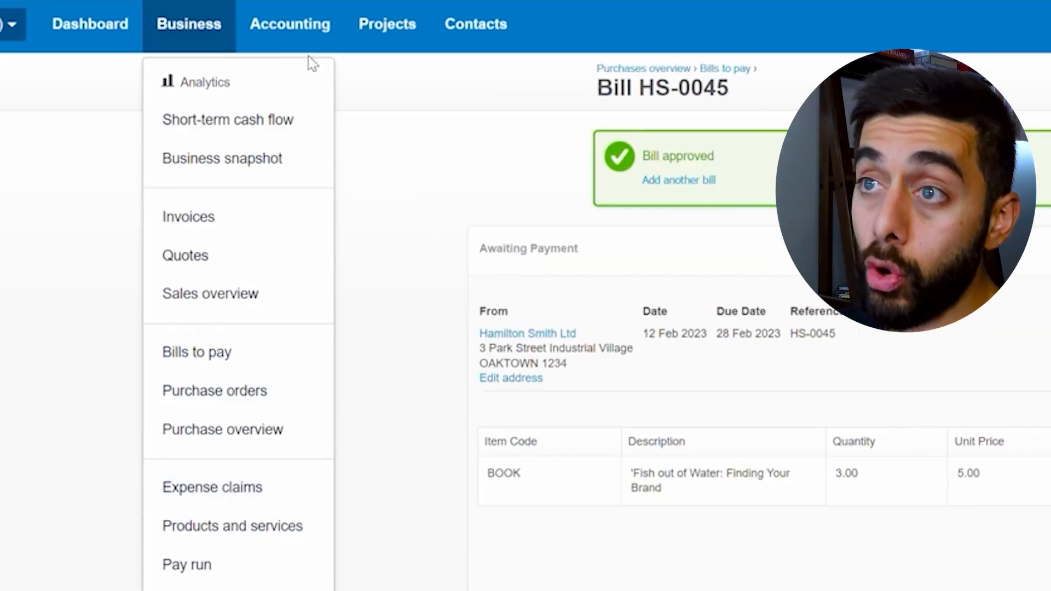
pyautogui.click(277, 28)
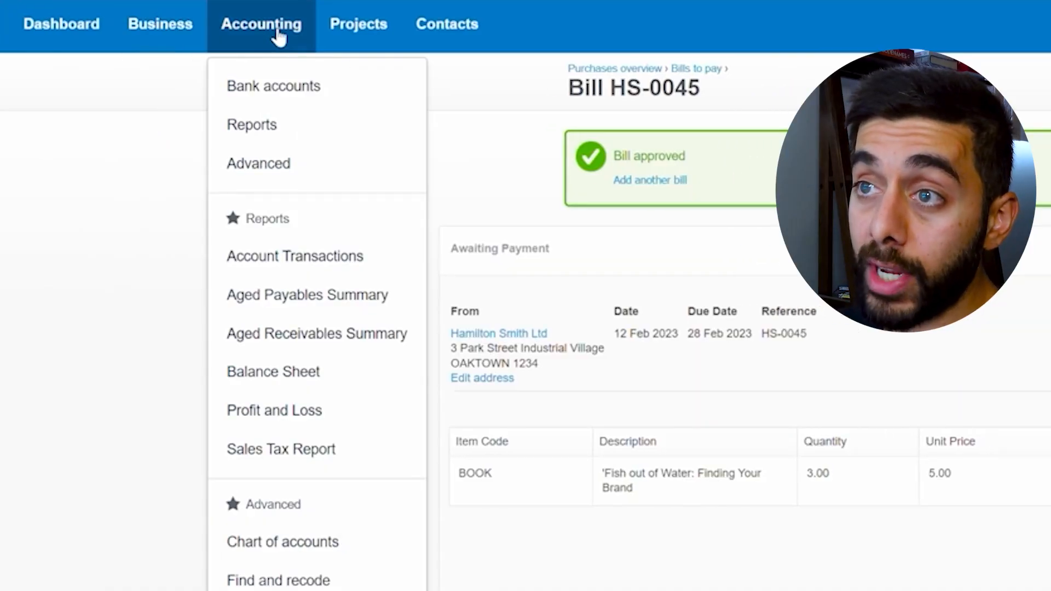
pyautogui.click(260, 135)
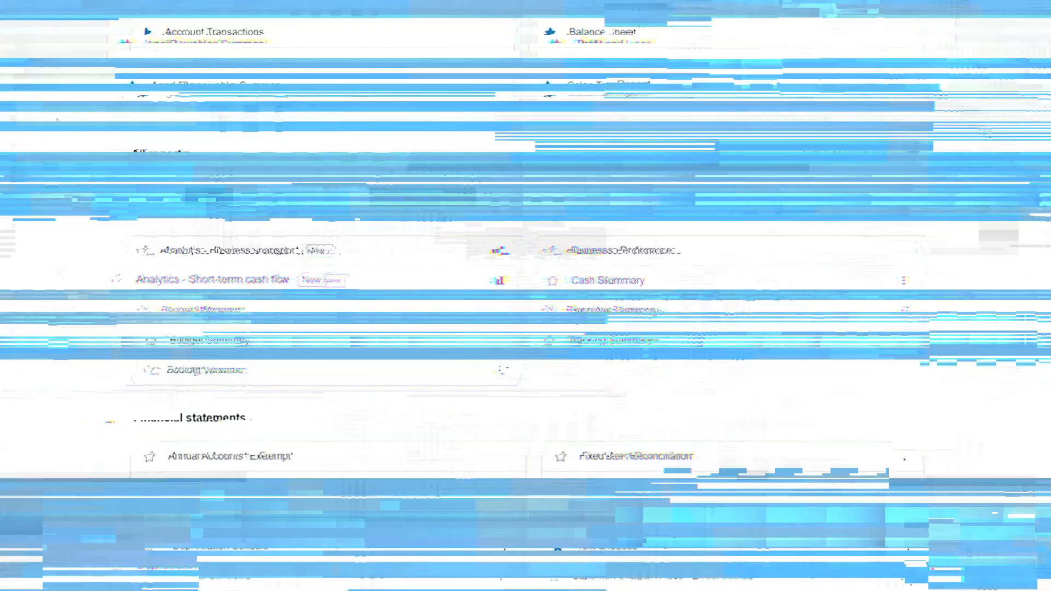
pyautogui.scroll(-3, 399, 312)
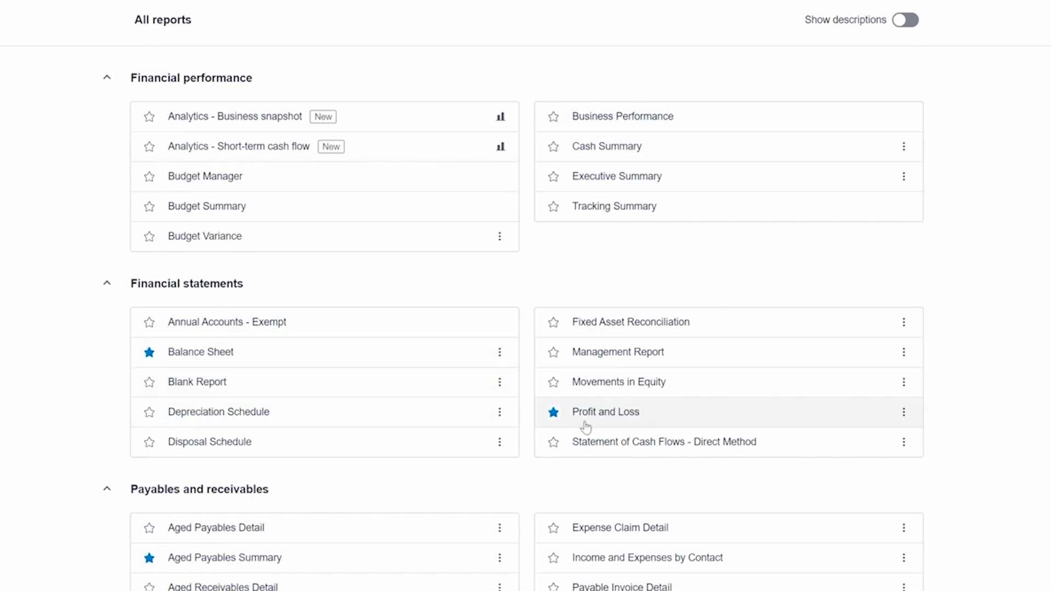
pyautogui.scroll(-3, 284, 345)
pyautogui.scroll(-7, 497, 161)
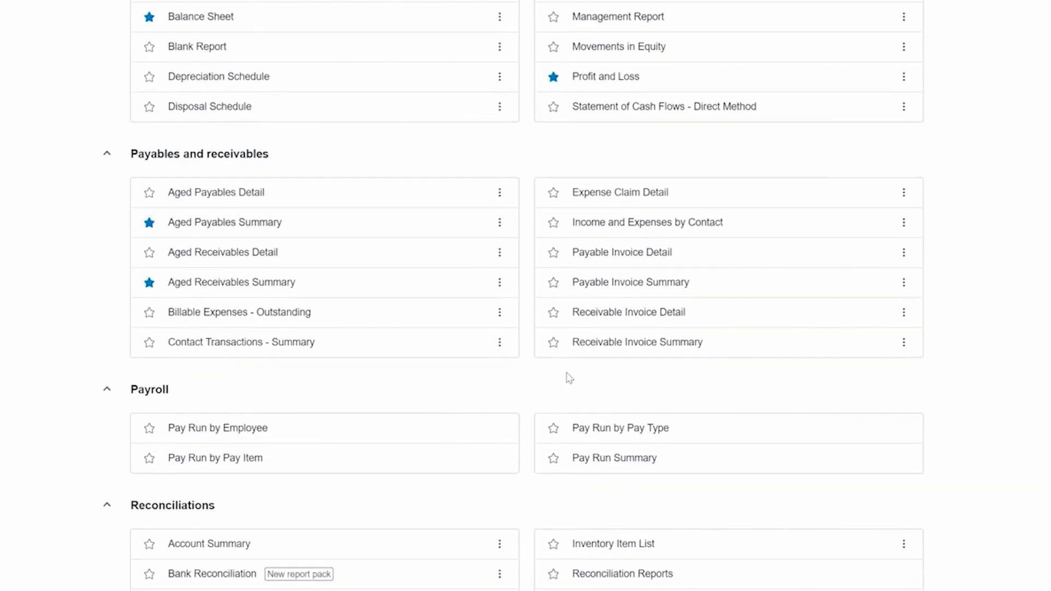
pyautogui.scroll(-2, 424, 411)
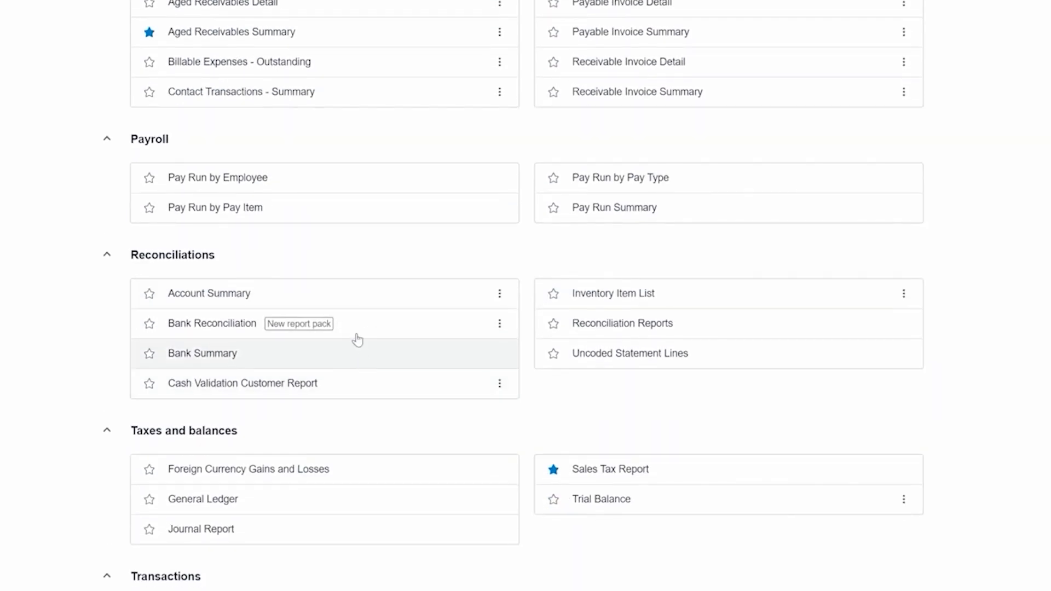
pyautogui.scroll(1, 381, 427)
pyautogui.scroll(1, 382, 427)
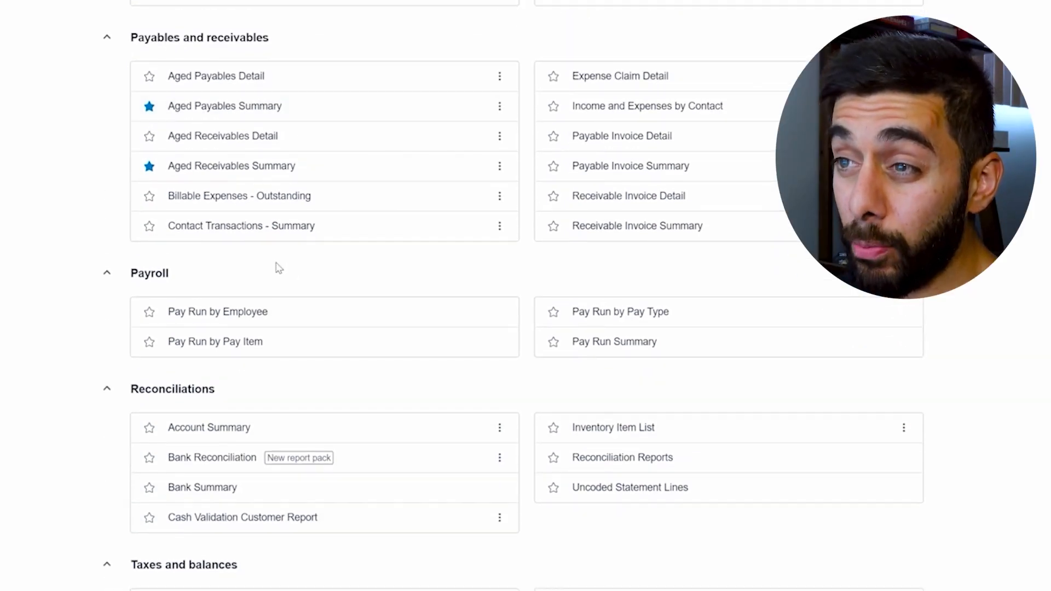
# - Run the Aged Payables Summary as at the end of last month, 31 Jan 2023, and check its save and export options
pyautogui.click(230, 108)
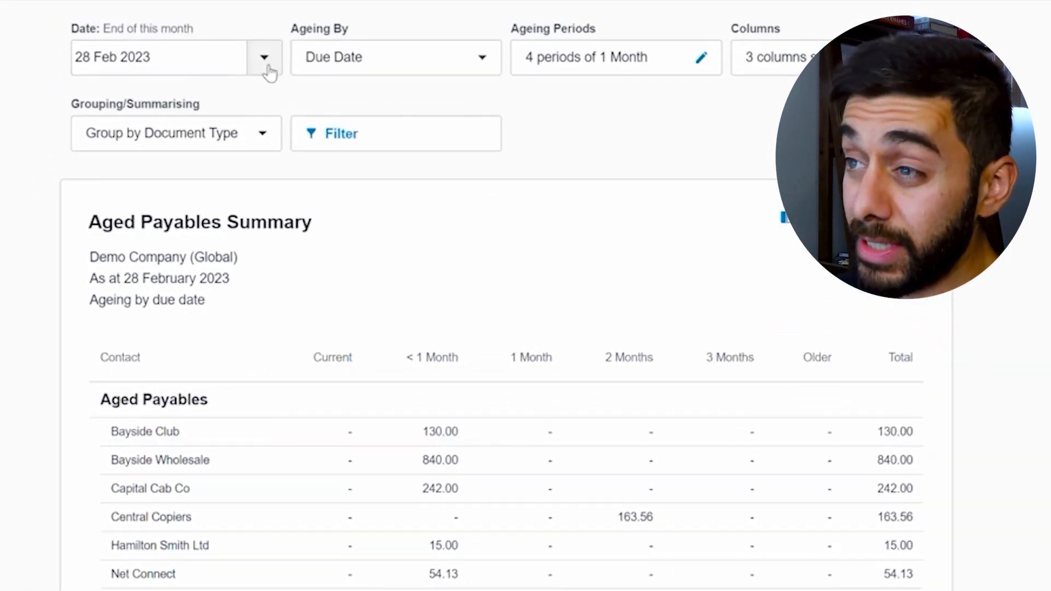
pyautogui.click(269, 71)
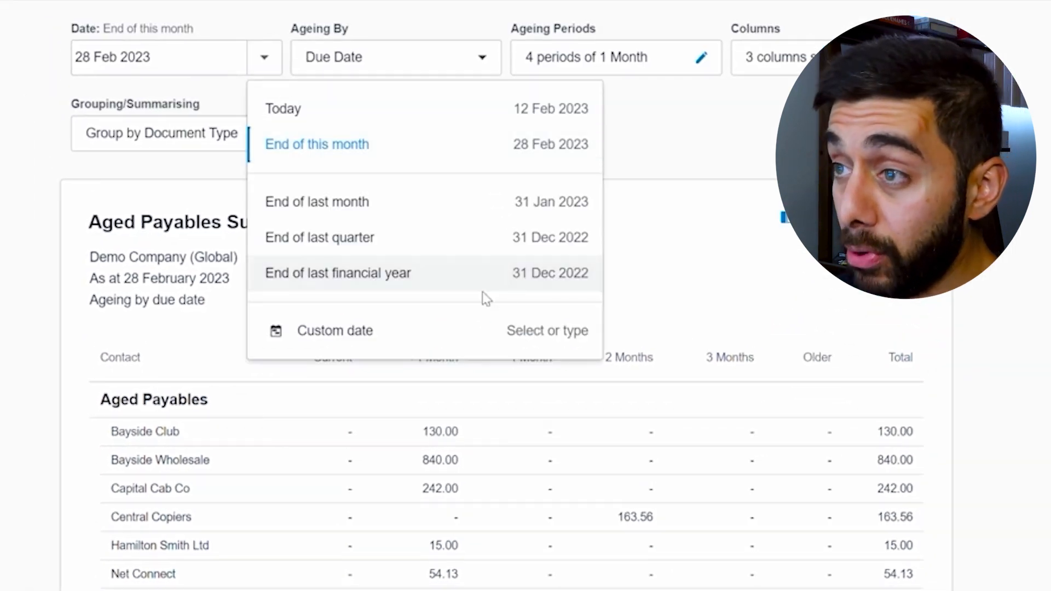
pyautogui.click(461, 207)
pyautogui.click(927, 134)
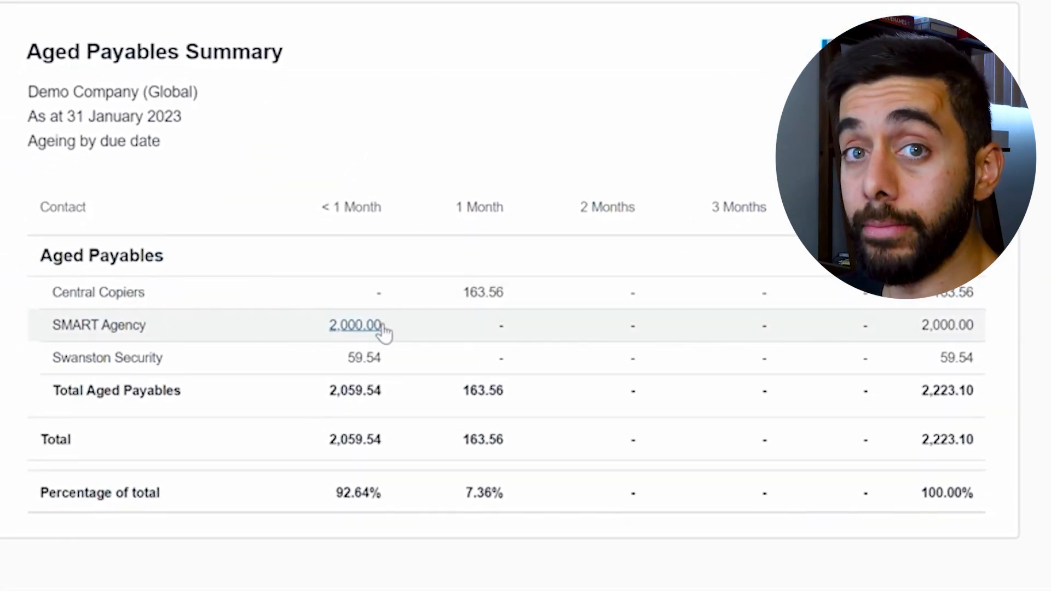
pyautogui.click(892, 564)
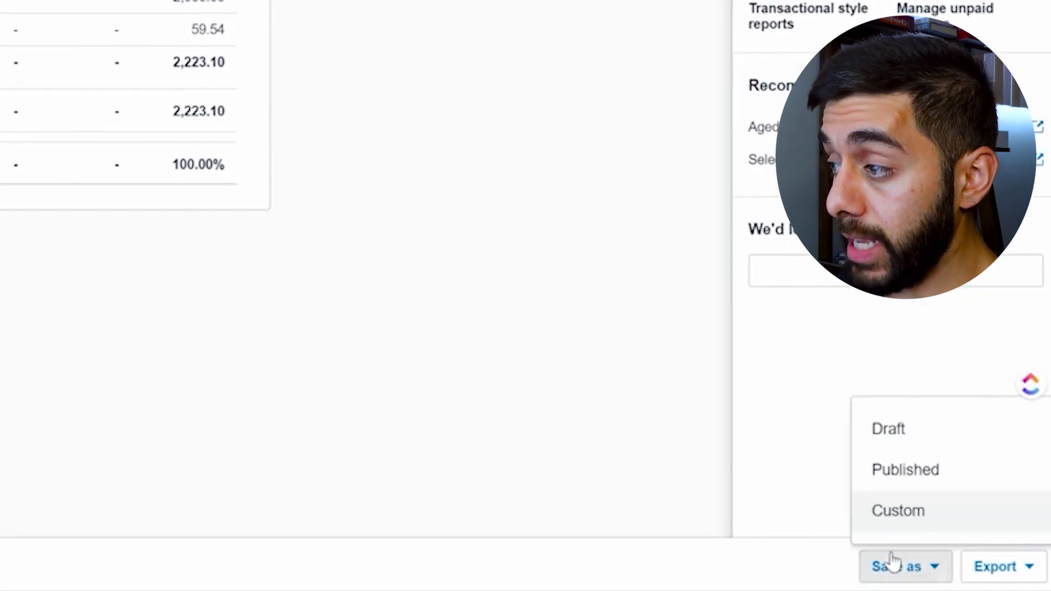
pyautogui.click(1018, 579)
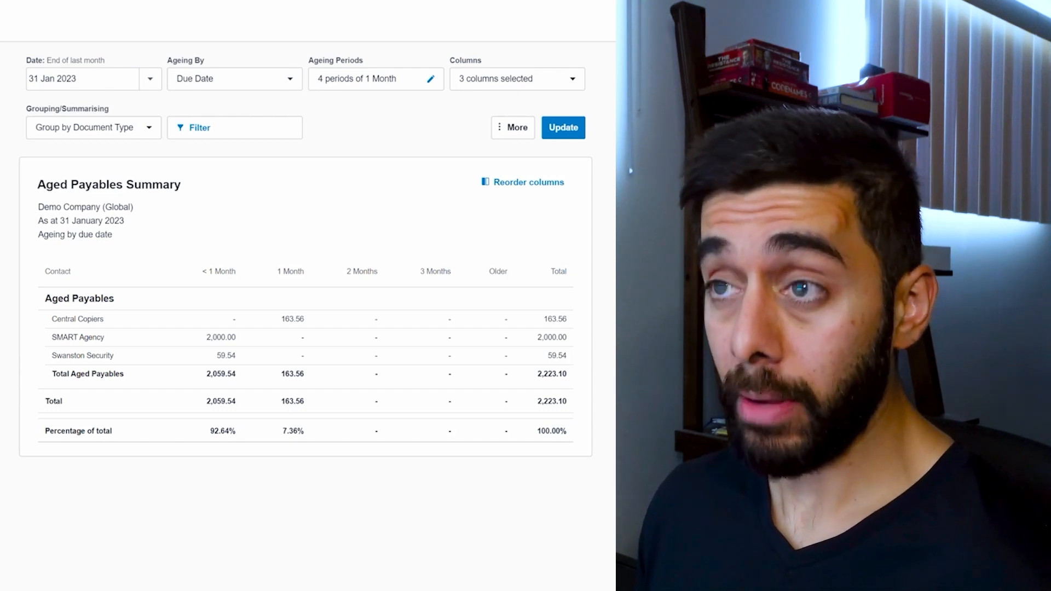
# - Look through the Projects and Contacts options, the create-new shortcut and the notifications
pyautogui.click(147, 10)
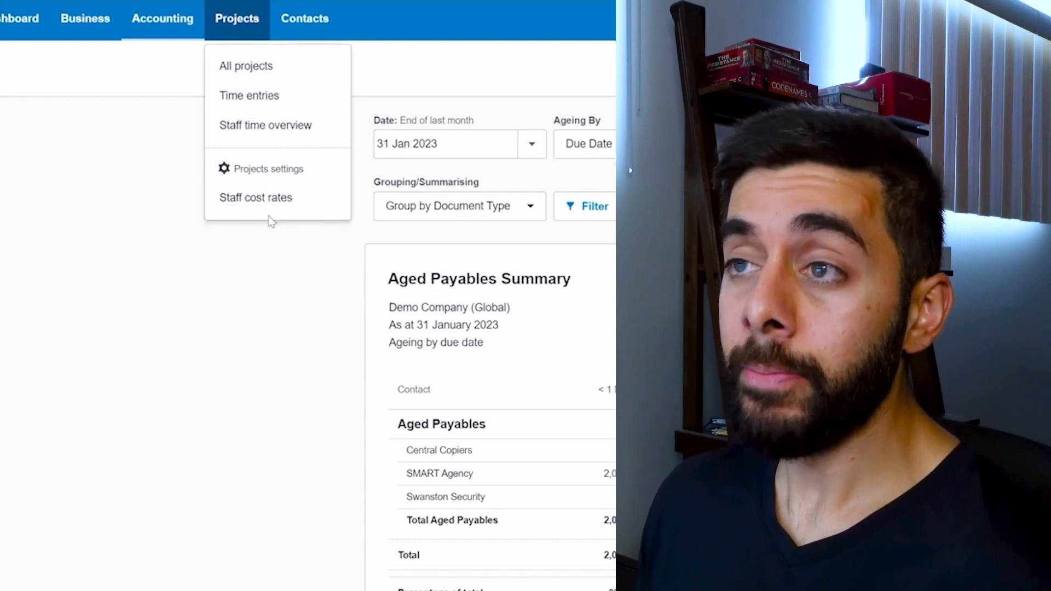
pyautogui.click(314, 26)
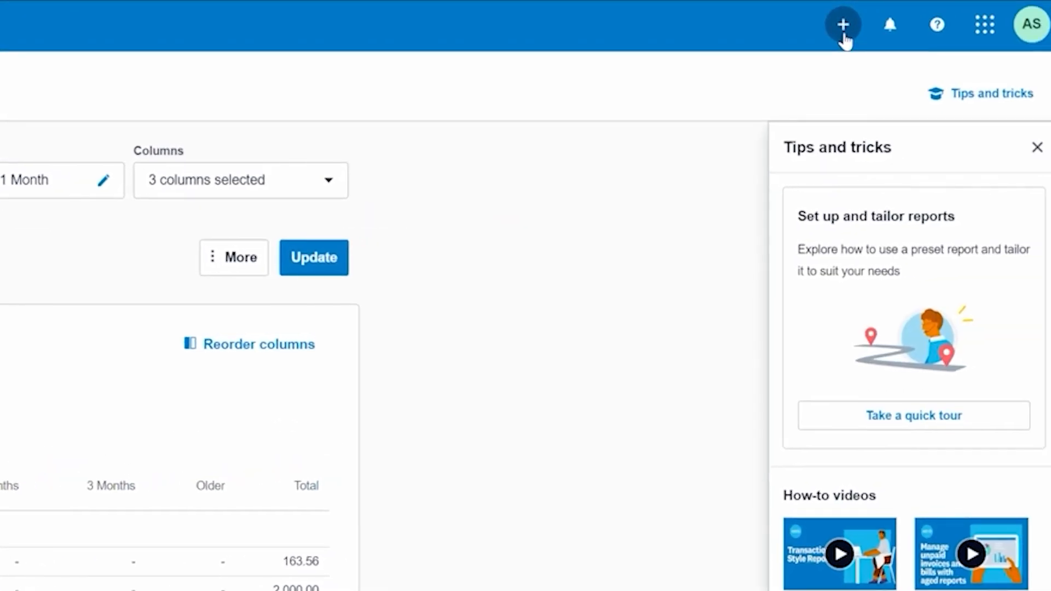
pyautogui.click(904, 37)
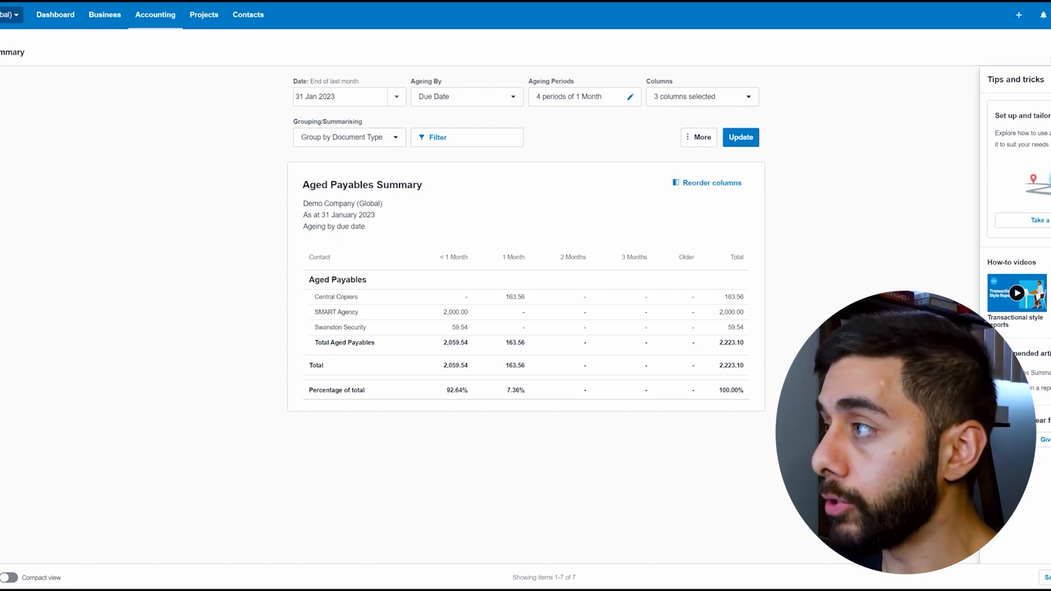
# - Check the recommended apps, then open the Xero App Store and browse its staff picks and app categories
pyautogui.click(1039, 18)
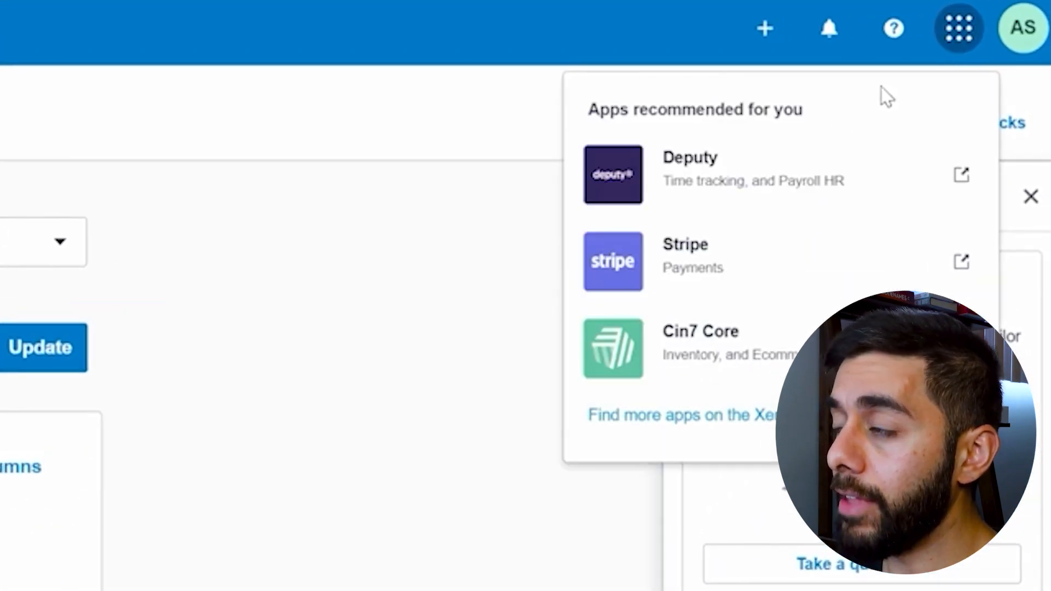
pyautogui.click(719, 421)
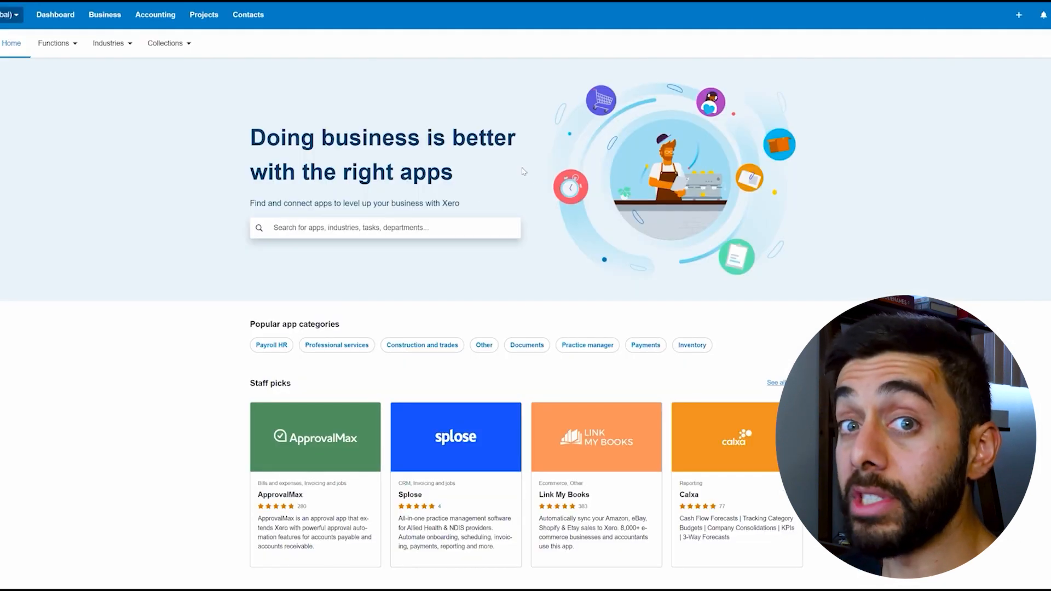
pyautogui.scroll(-10, 586, 67)
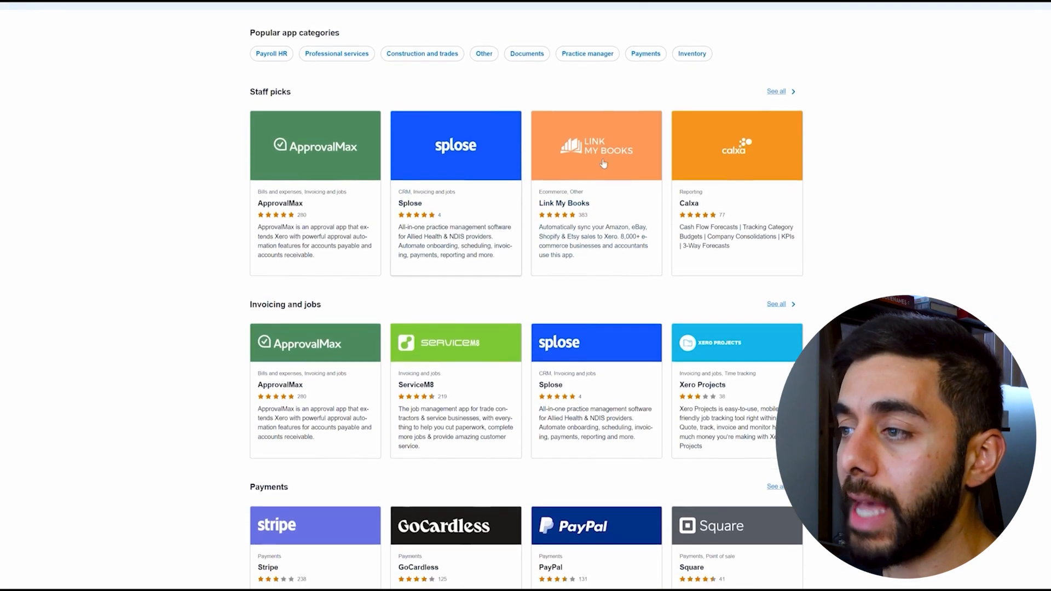